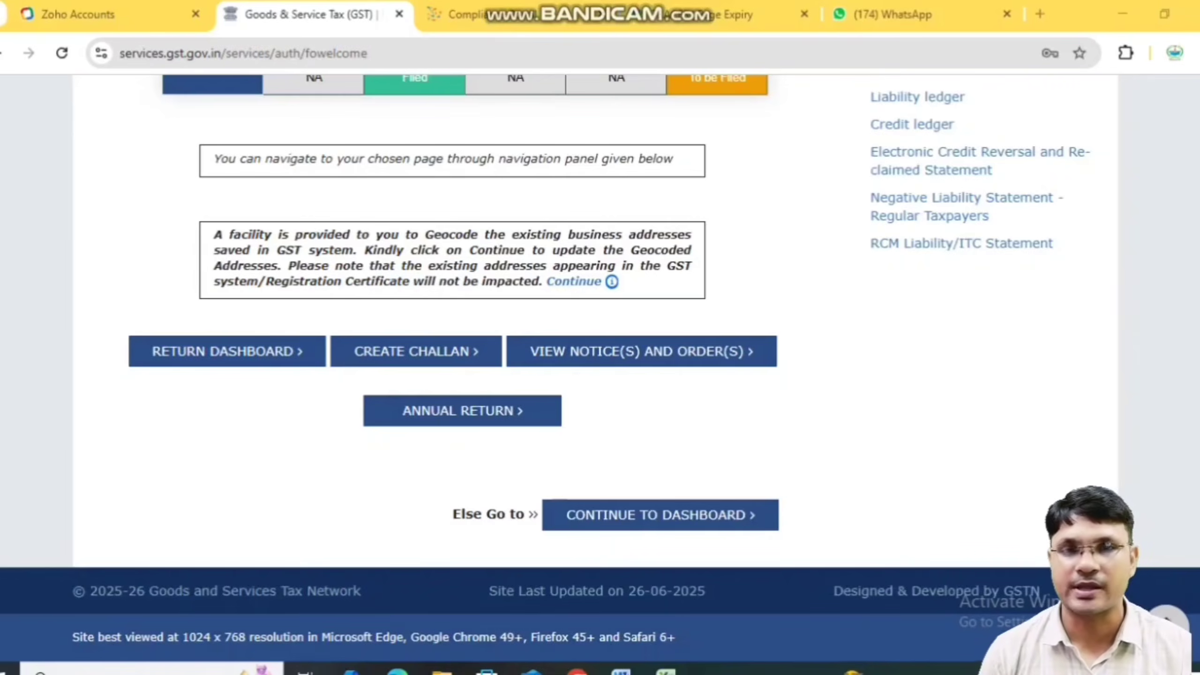
Open the return dashboard and search the 2025-26 returns for Quarter 1 (Apr - Jun), period June
click(227, 351)
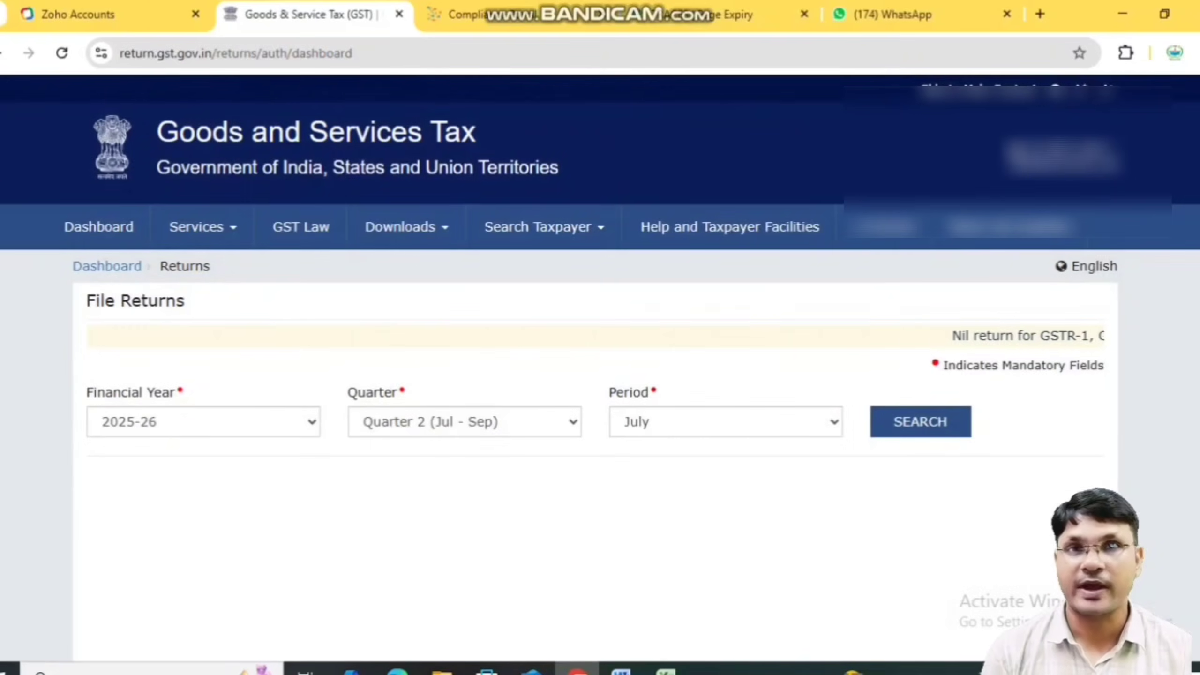
click(465, 421)
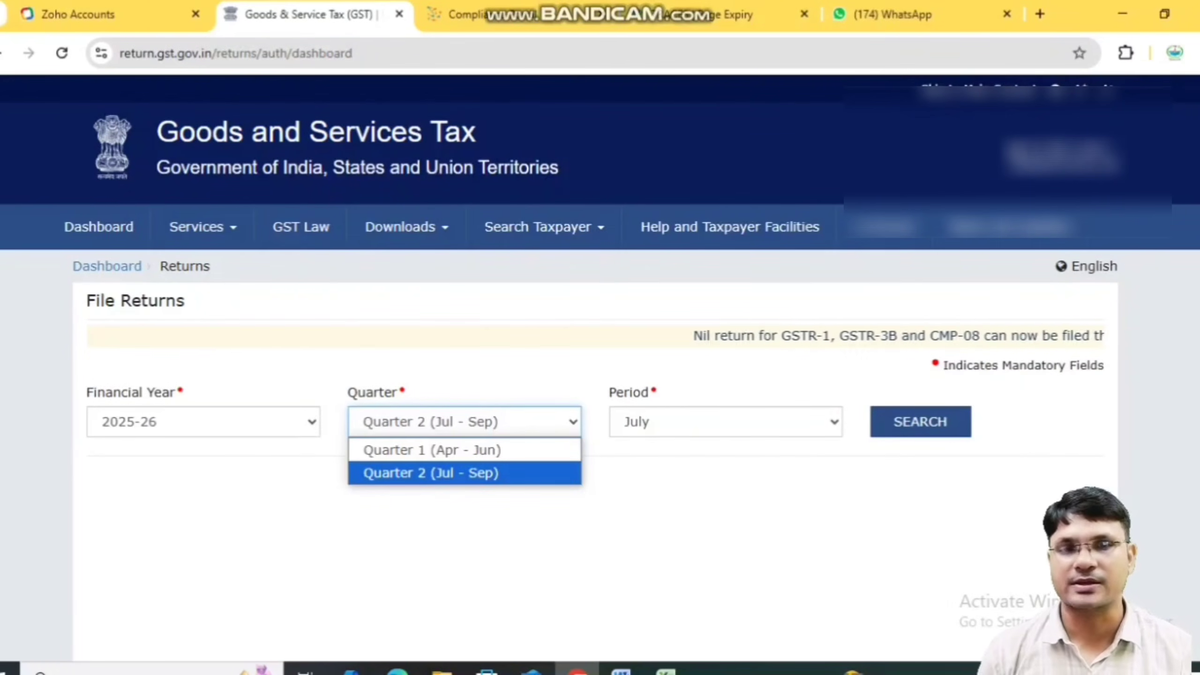
key(Up)
key(Return)
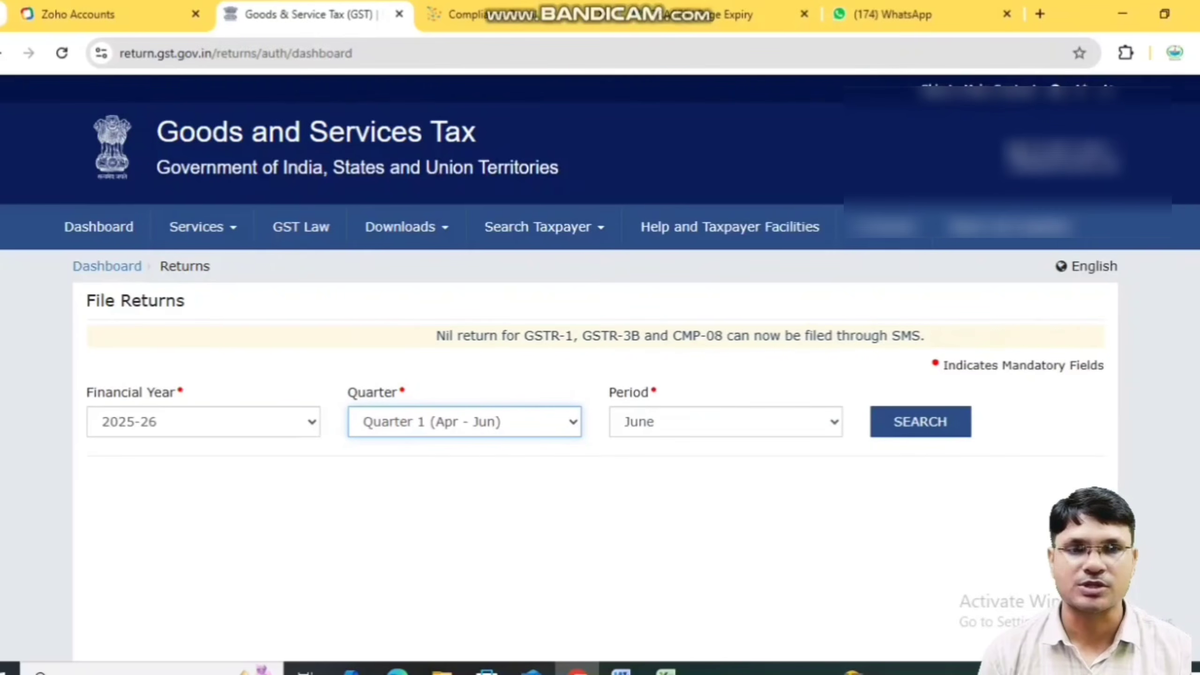
click(920, 422)
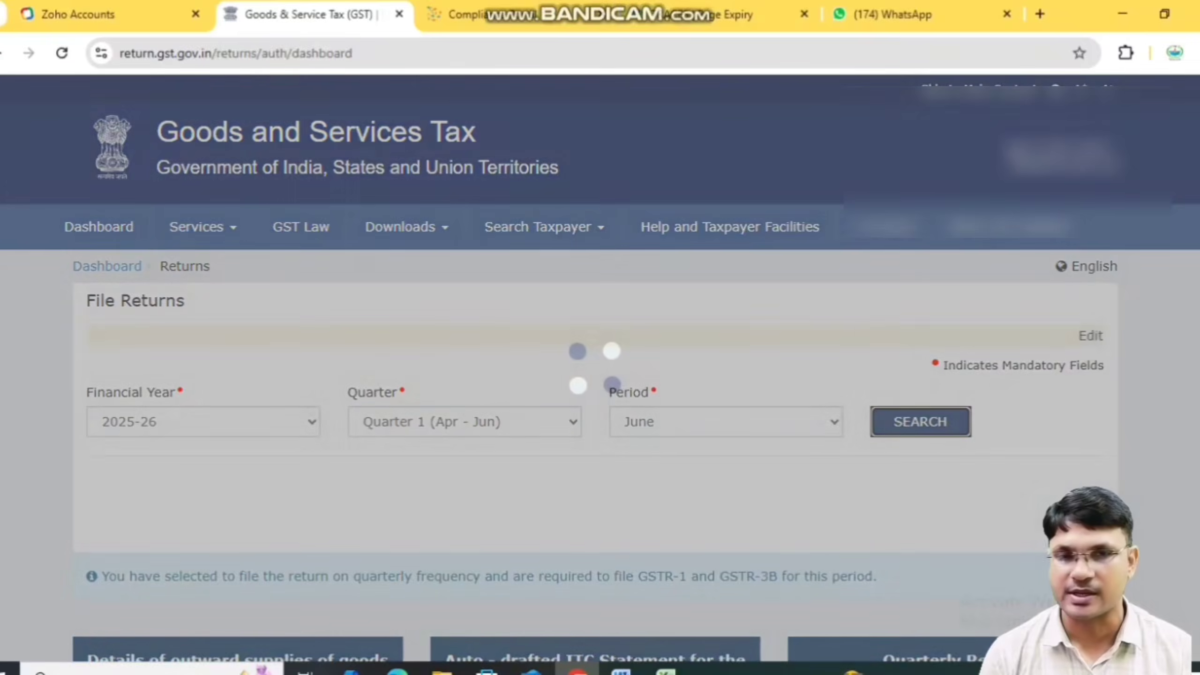
Open the quarterly GSTR1 details of outward supplies for online preparation
key(Down)
scroll(596, 369, down, 6)
scroll(595, 368, up, 1)
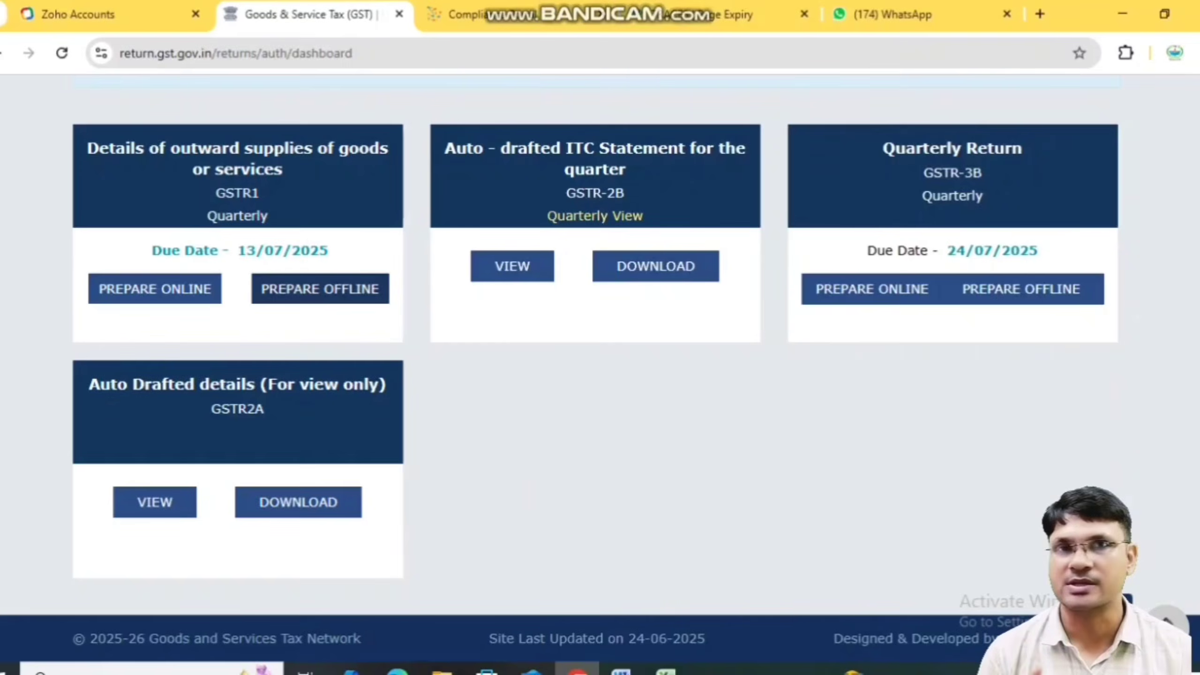
click(320, 288)
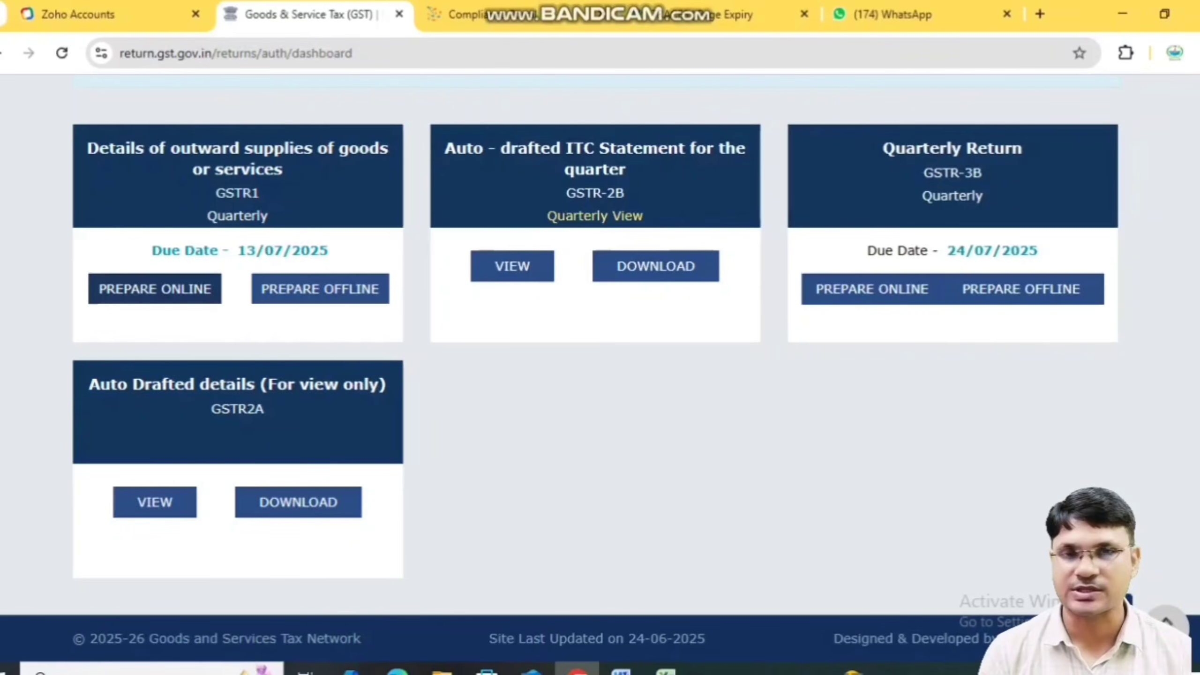
click(155, 289)
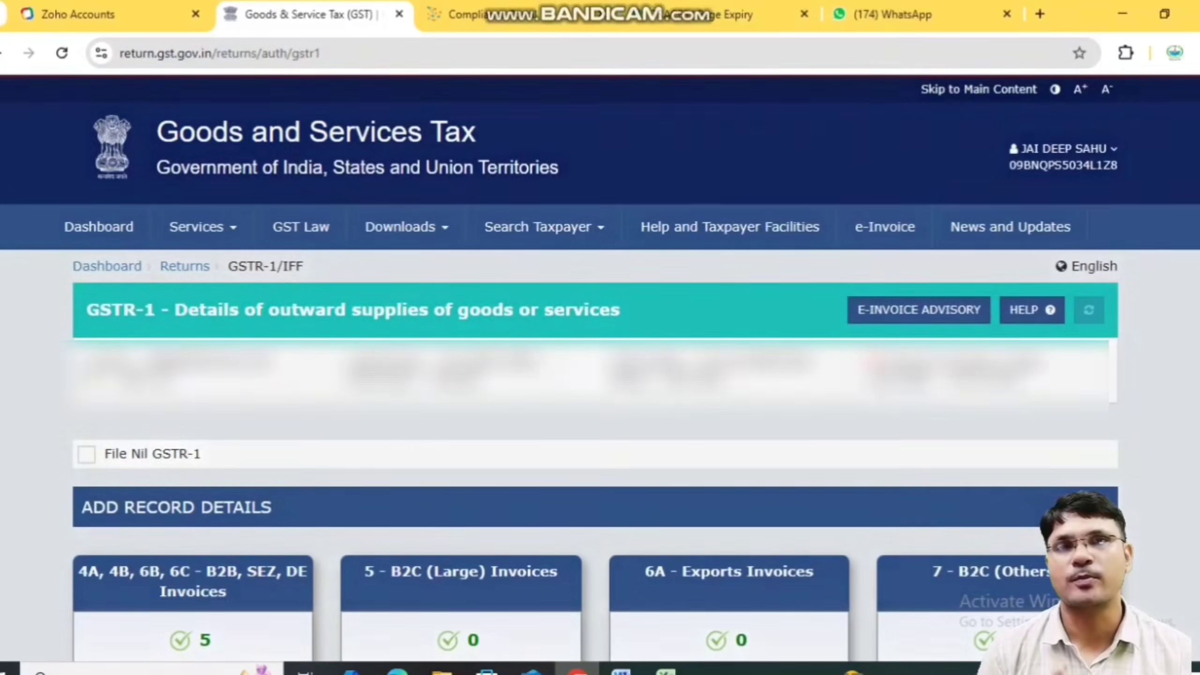
Mark the B2B, B2C (Large), B2C (Others), HSN-wise summary and Documents Issued record tiles in red, and clear the marks
scroll(600, 369, down, 6)
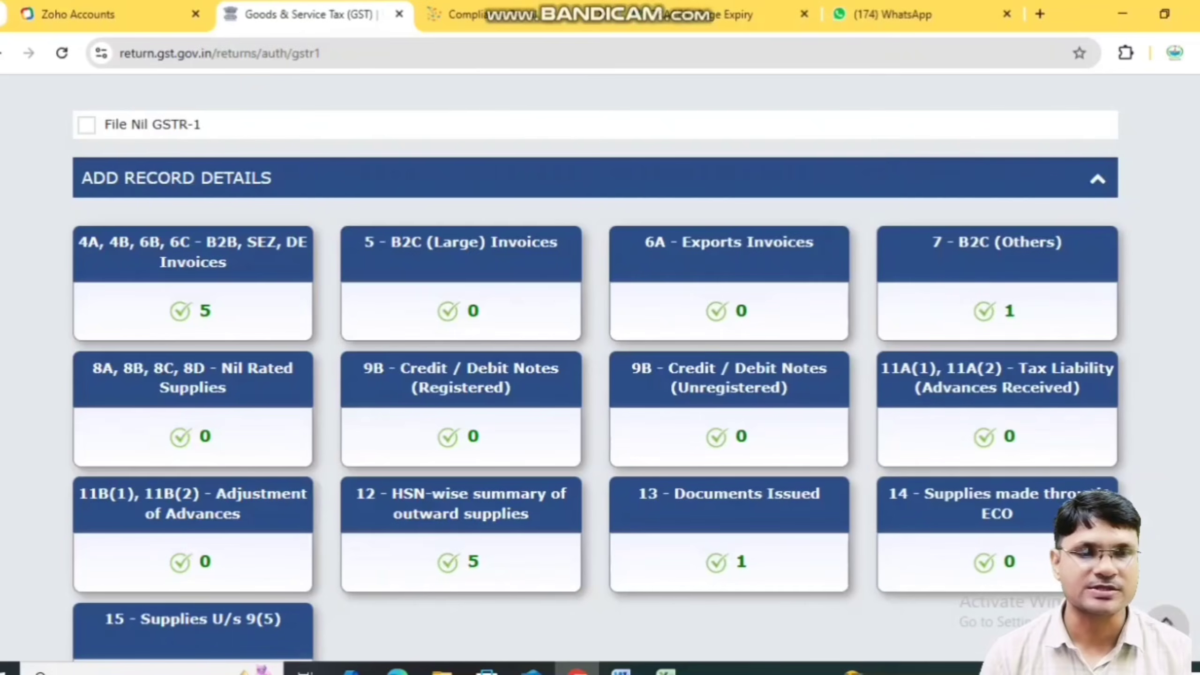
key(ctrl+alt+d)
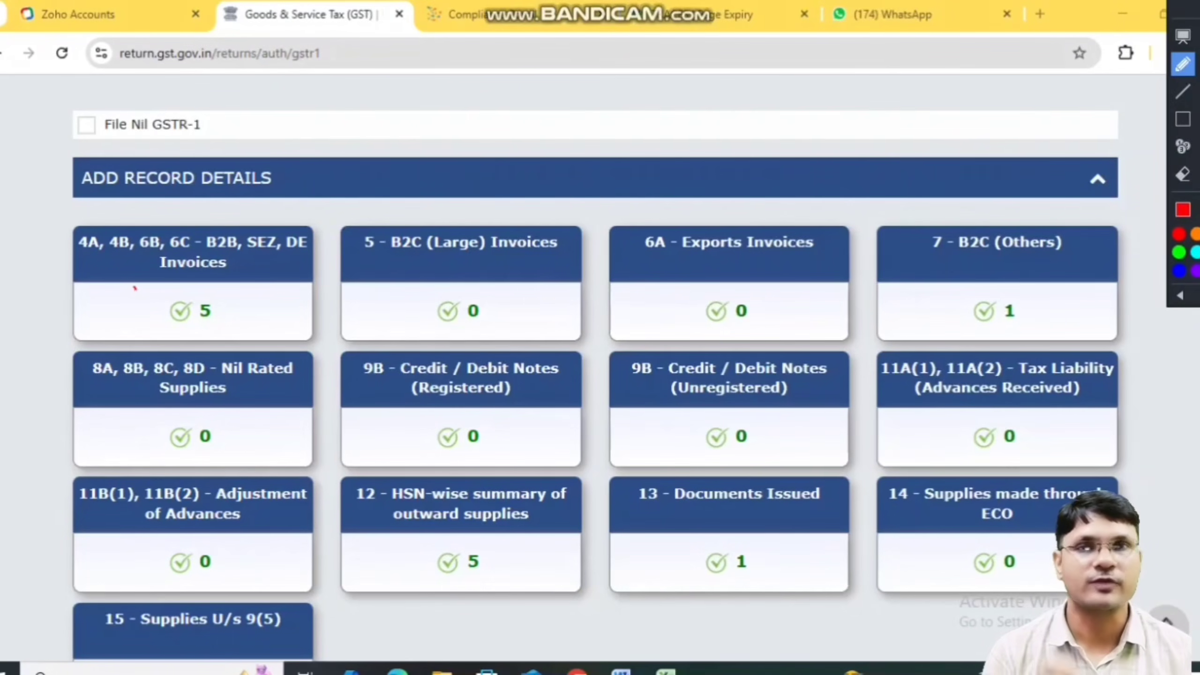
drag(135, 288, 166, 283)
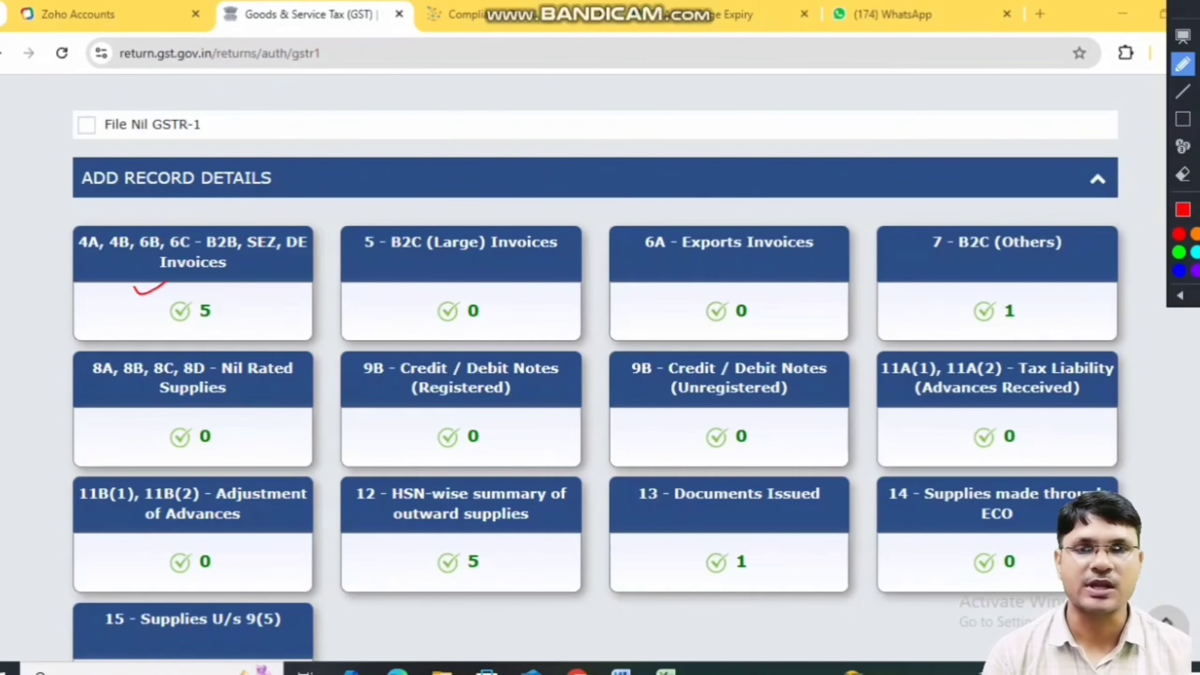
drag(411, 264, 503, 210)
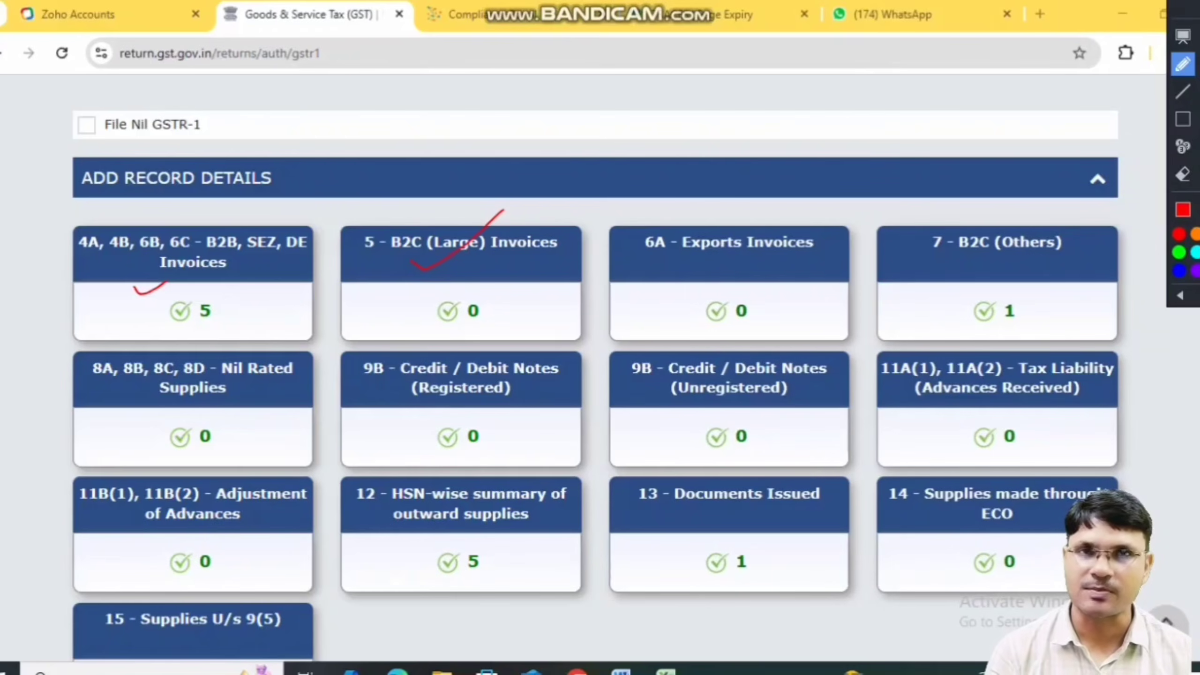
drag(490, 325, 513, 319)
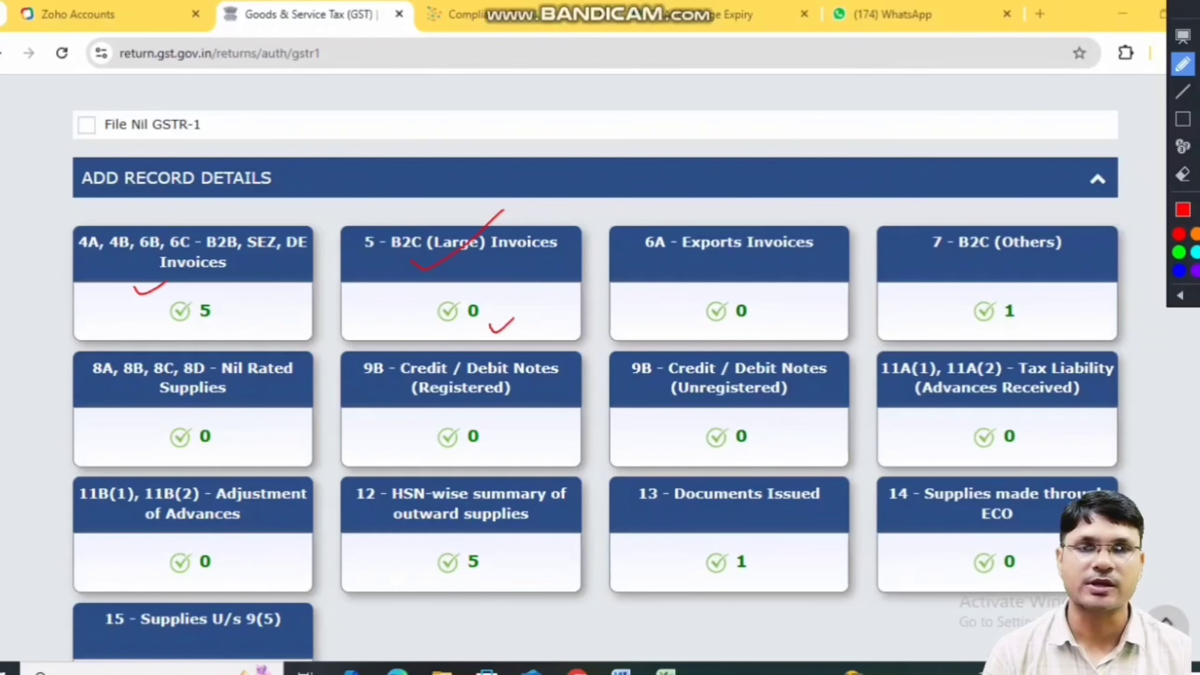
drag(936, 282, 996, 248)
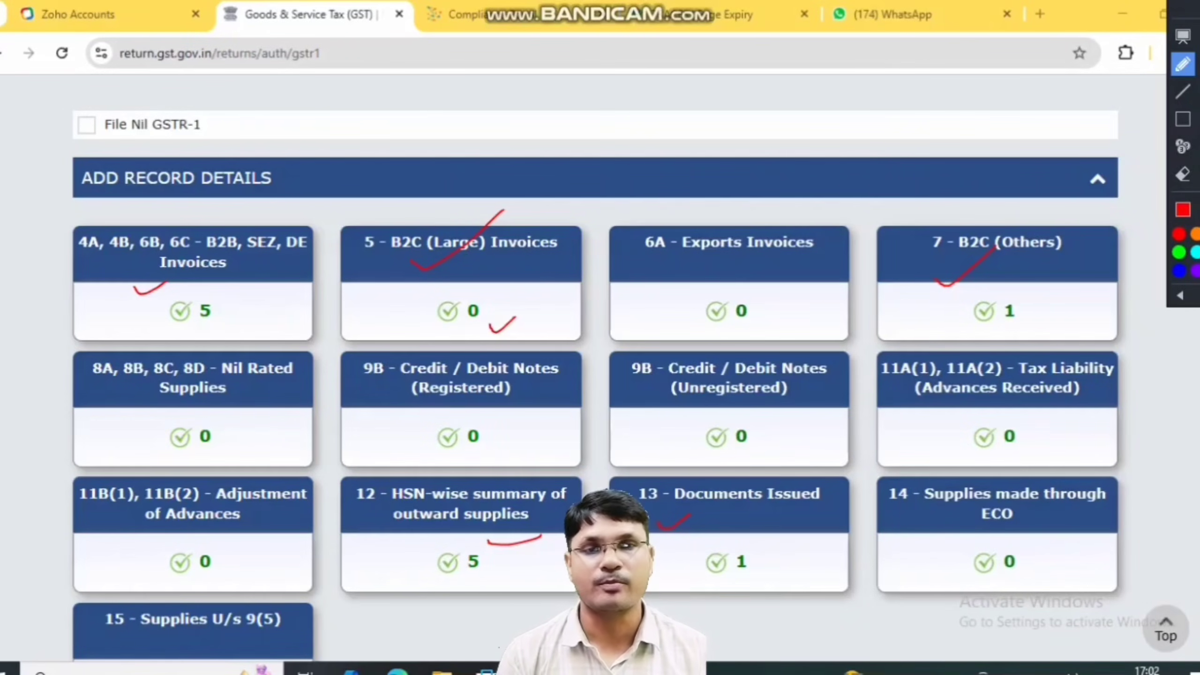
click(1197, 8)
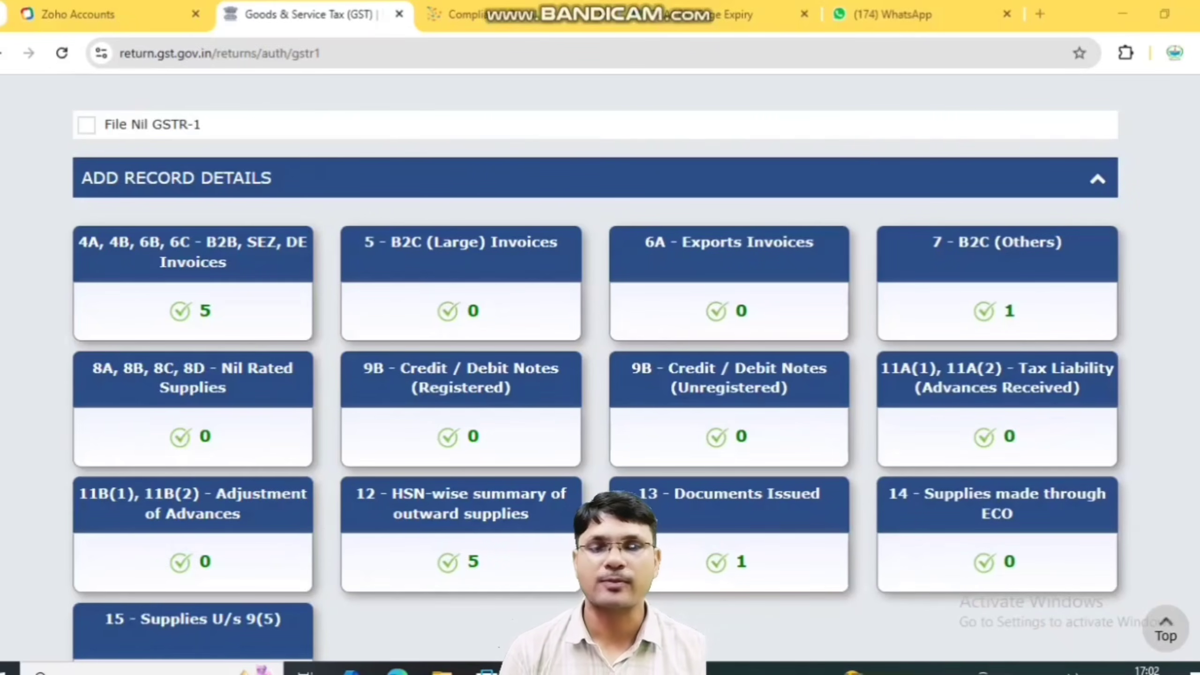
Open table 12, the HSN-wise summary of outward supplies, and mark its B2B Supplies and B2C Supplies sections in red
click(460, 524)
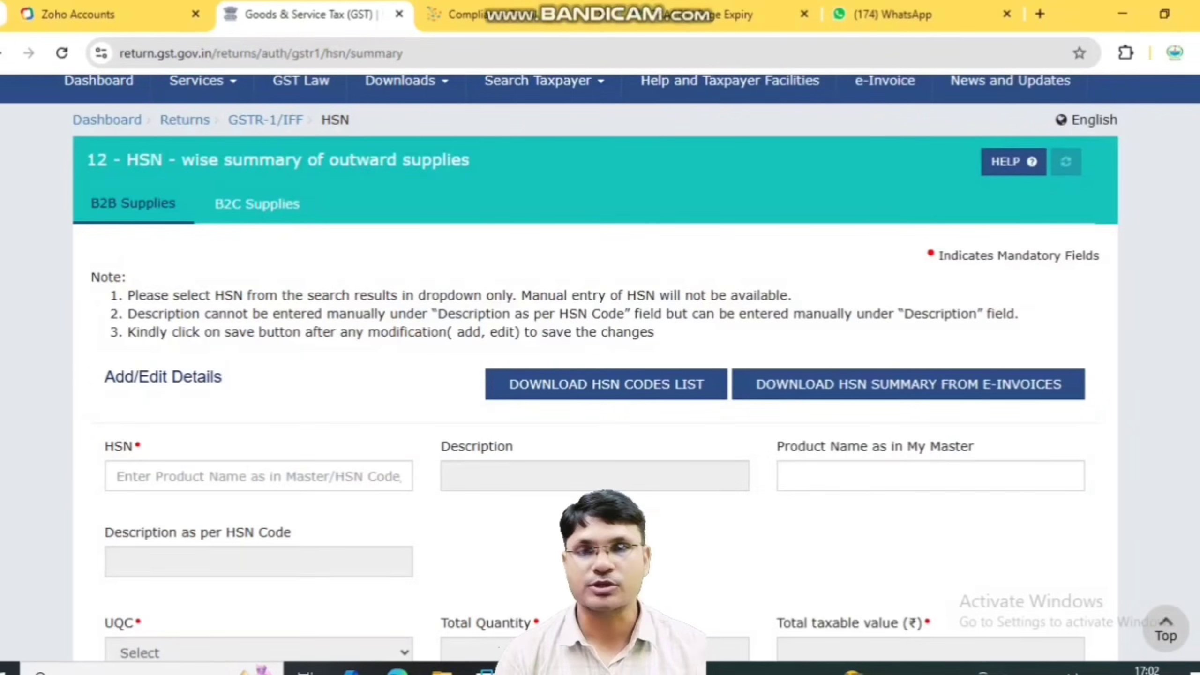
key(ctrl+alt+d)
drag(40, 207, 120, 159)
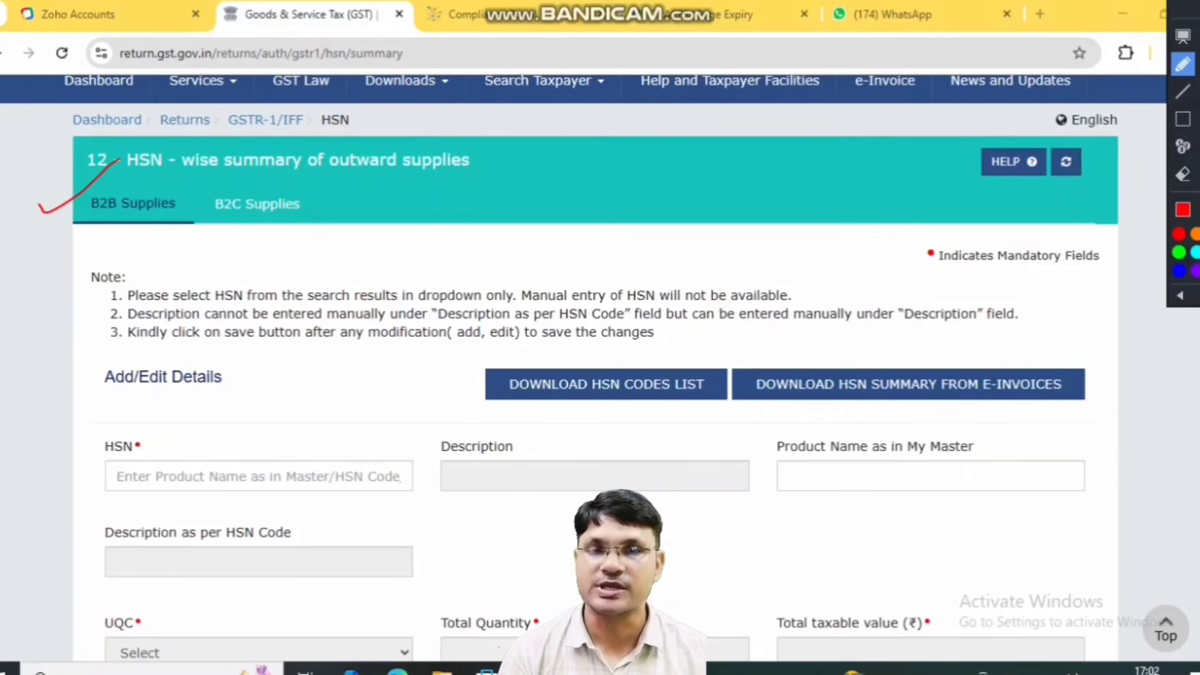
mouse_move(246, 232)
mouse_down()
mouse_move(259, 242)
mouse_move(319, 203)
mouse_up()
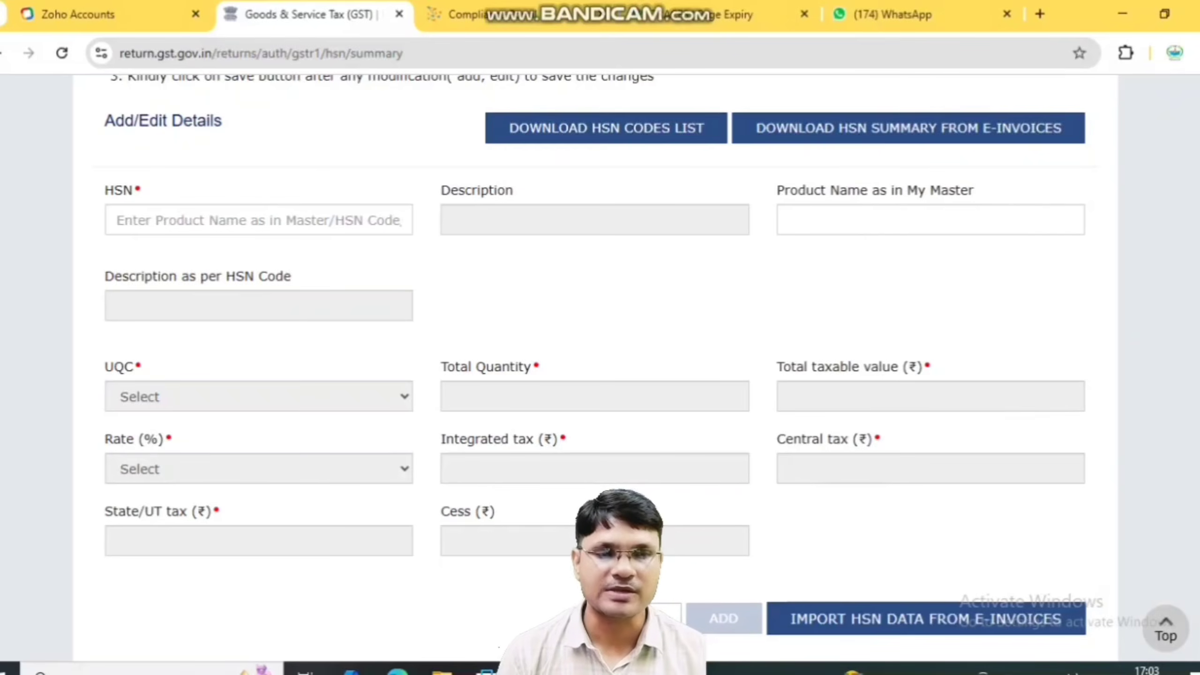
Mark the HSN entry fields in red, including HSN, description as per HSN code, UQC, total quantity, taxable value, rate and taxes
key(ctrl+alt+d)
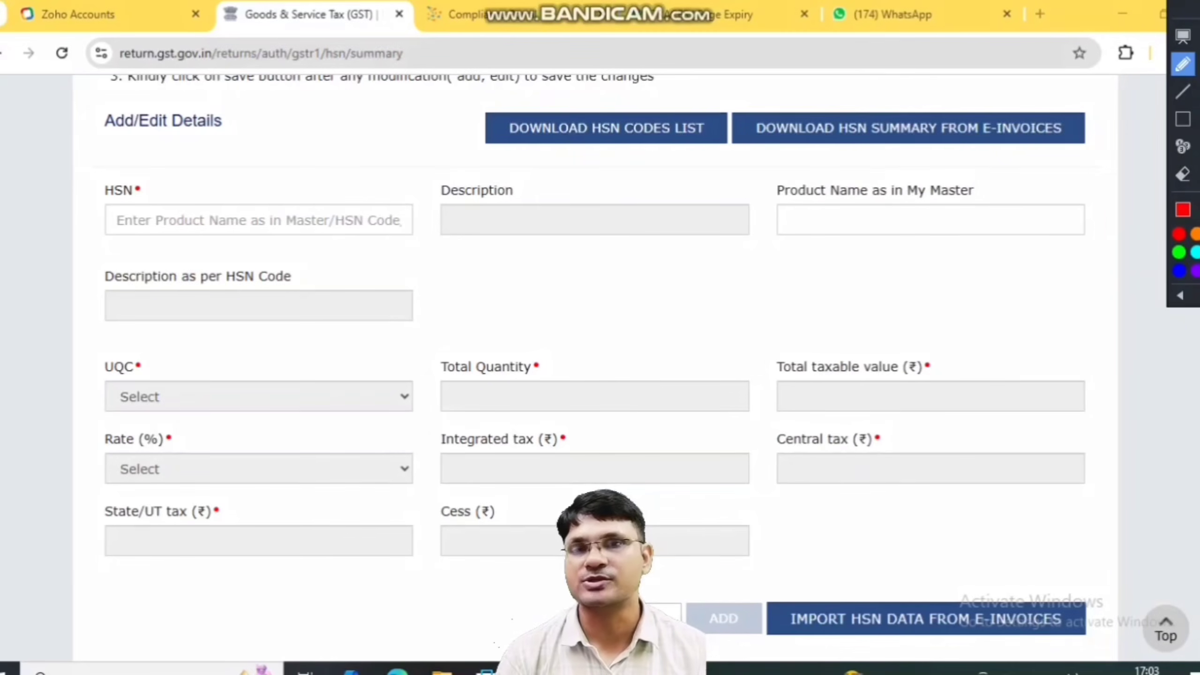
drag(70, 182, 115, 155)
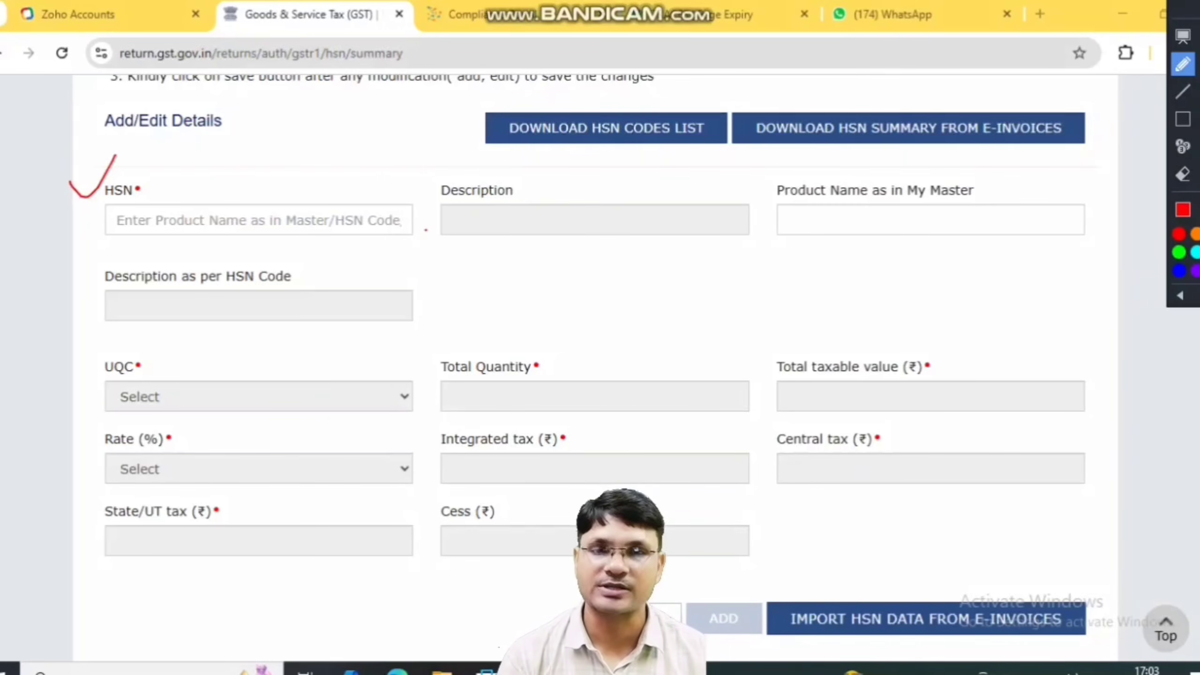
drag(368, 278, 439, 247)
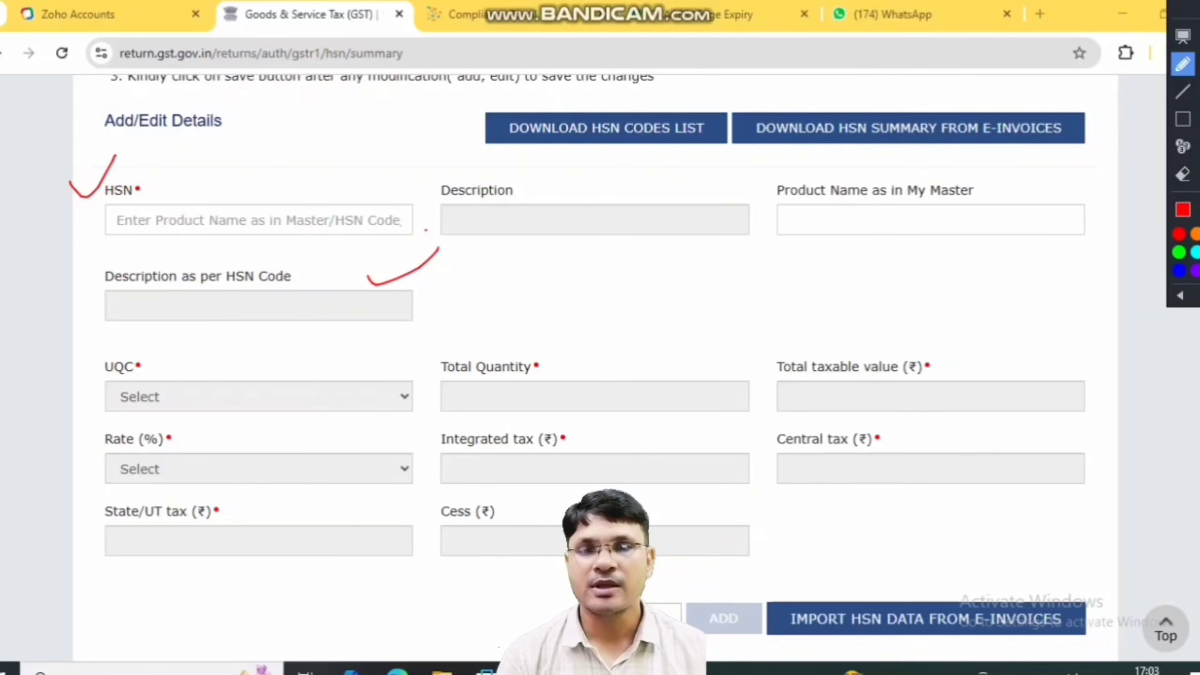
mouse_move(172, 365)
mouse_down()
mouse_move(179, 372)
mouse_move(227, 338)
mouse_up()
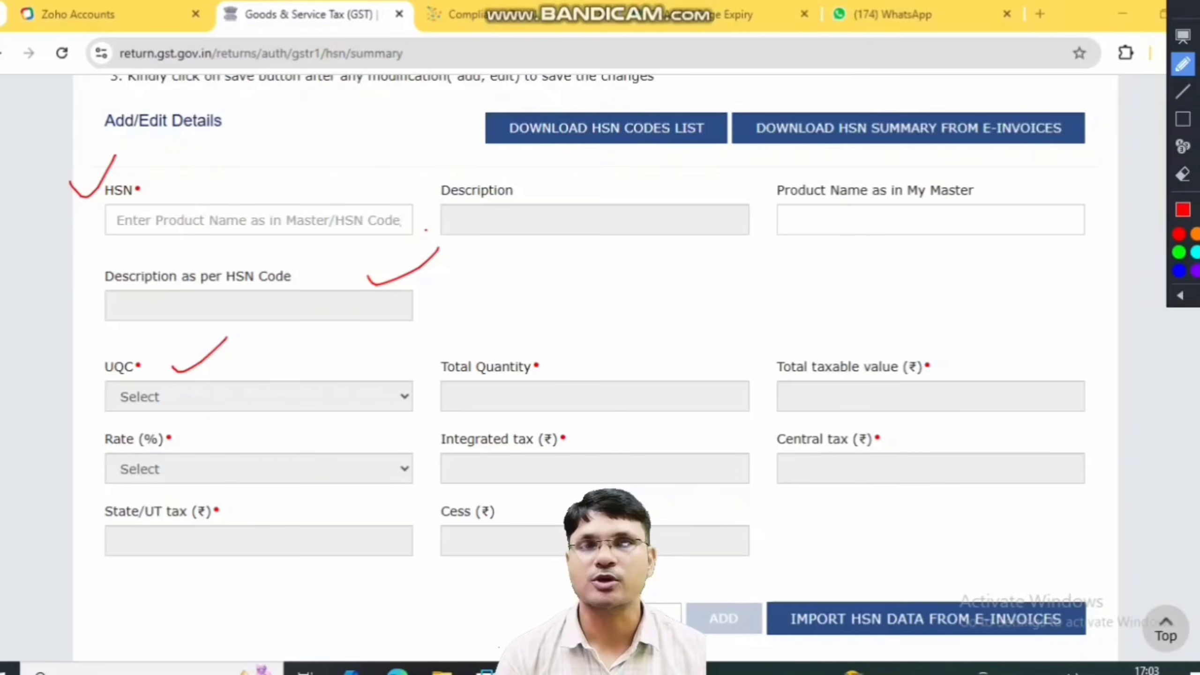
drag(489, 358, 515, 352)
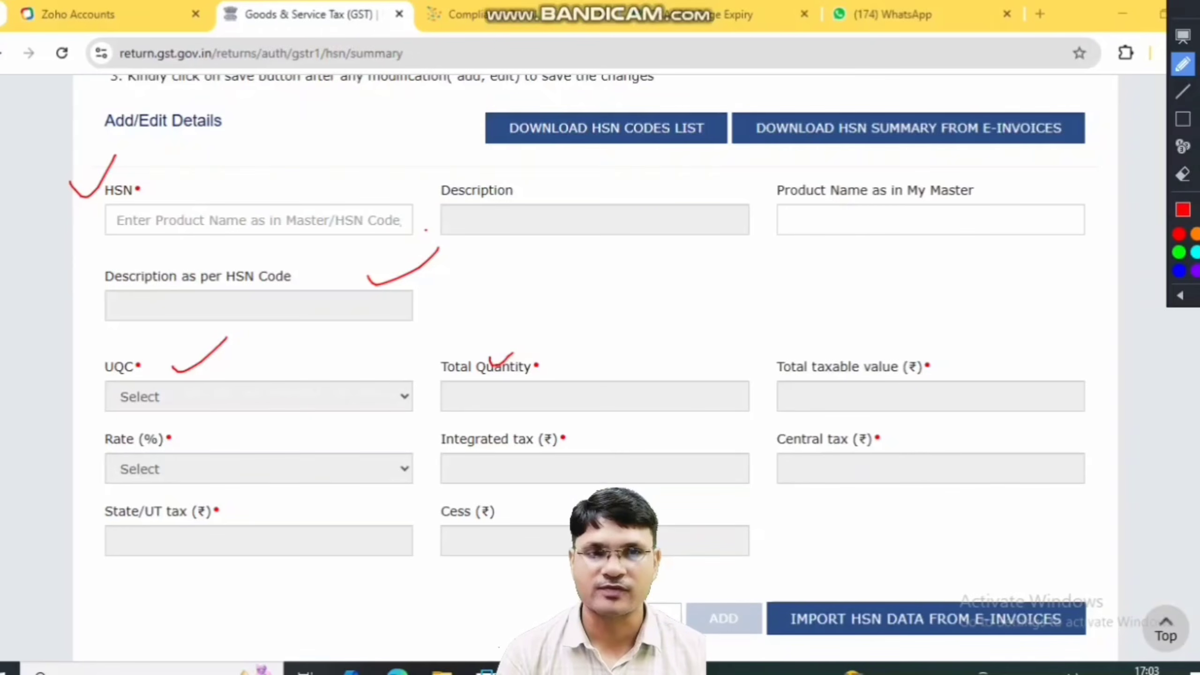
drag(766, 339, 801, 334)
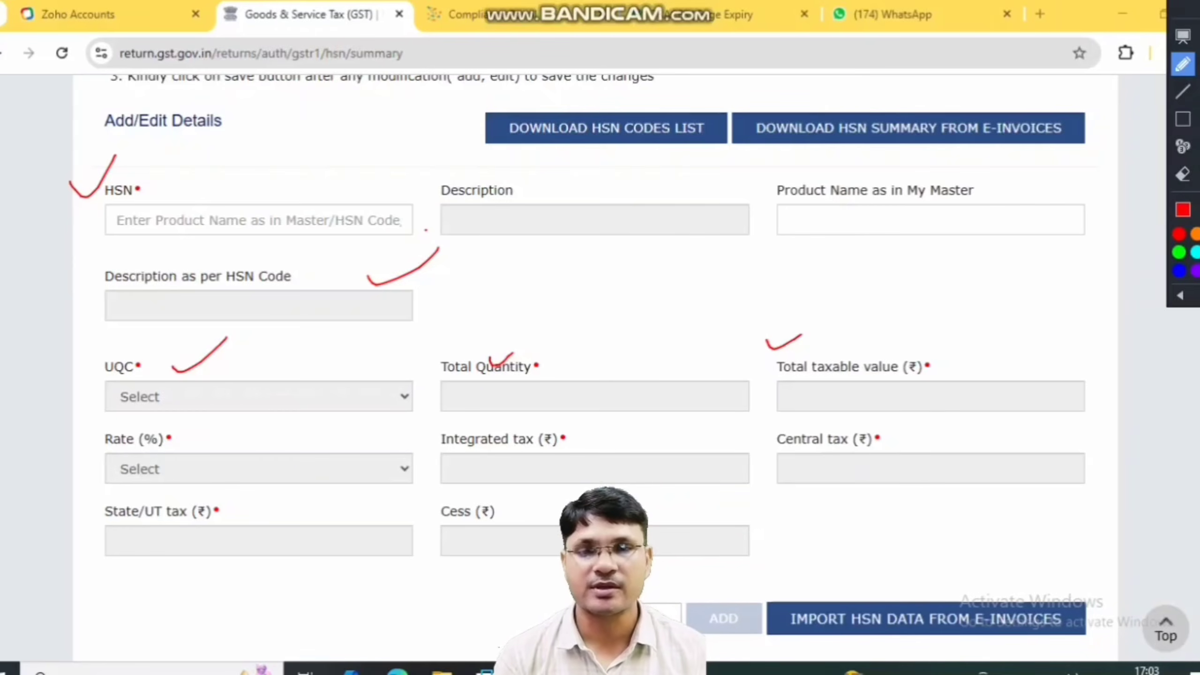
drag(307, 474, 368, 437)
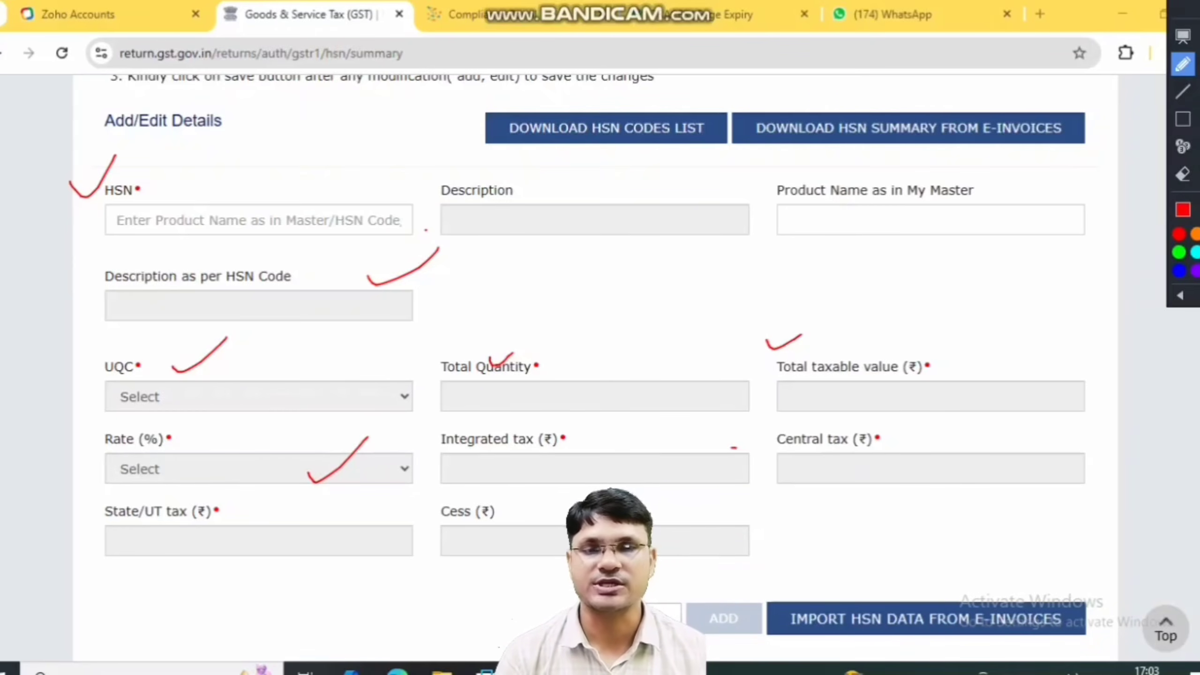
drag(735, 447, 784, 427)
drag(161, 565, 206, 549)
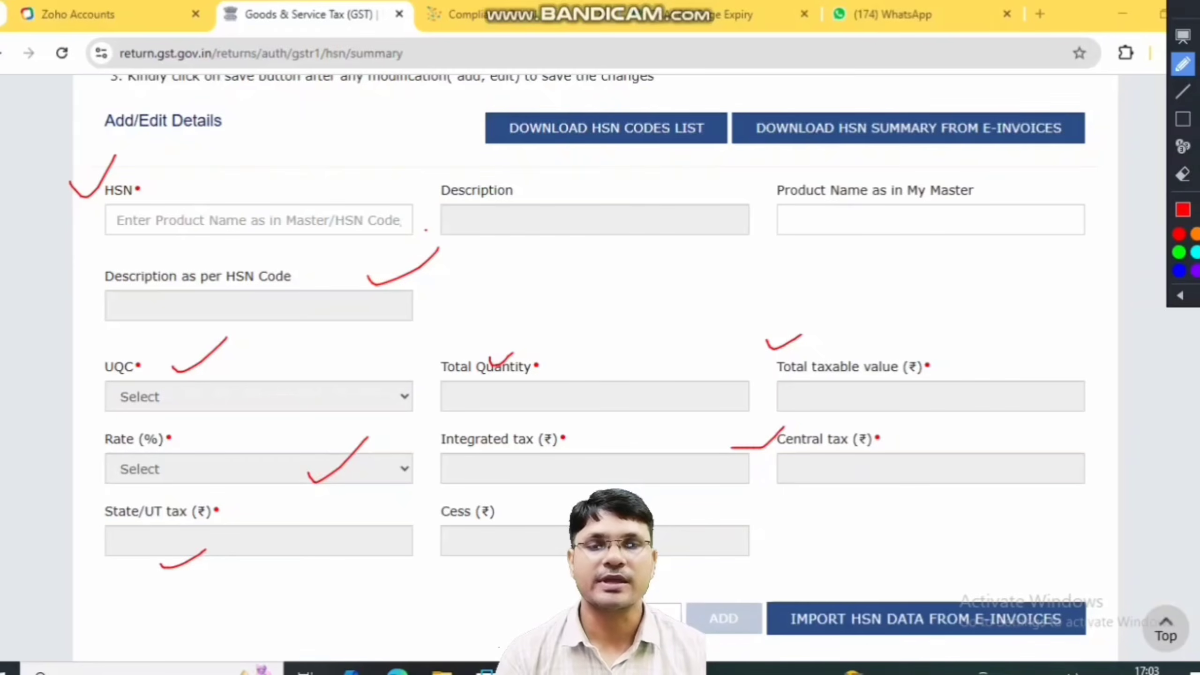
drag(572, 433, 610, 419)
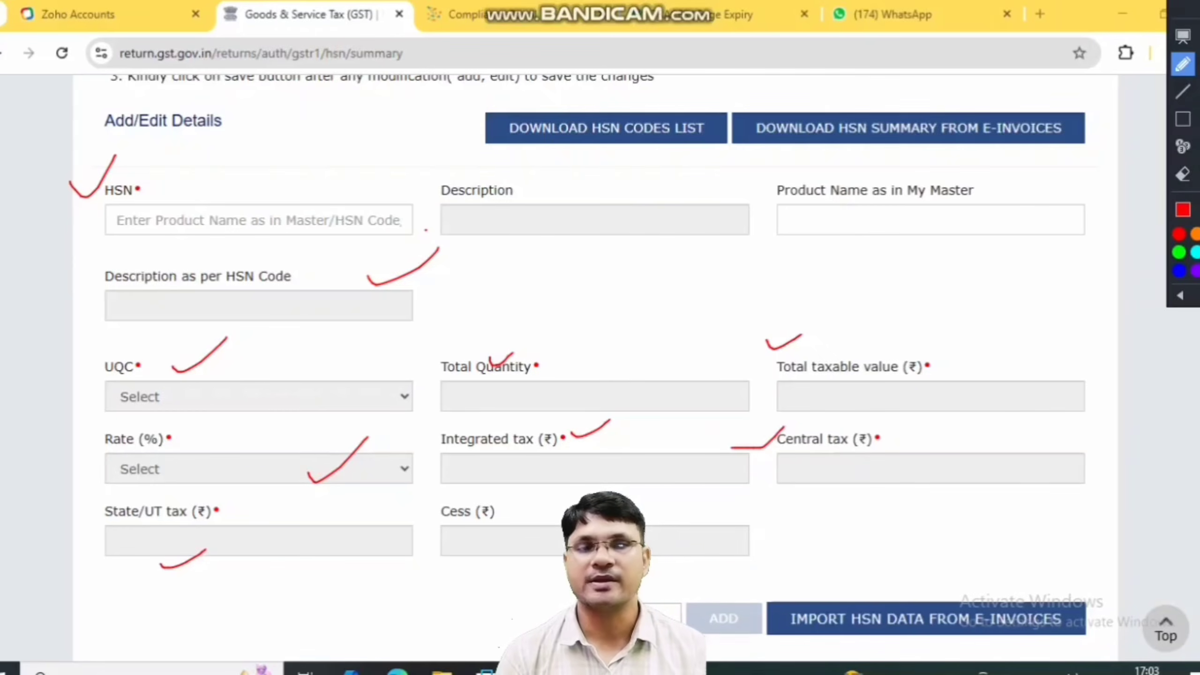
mouse_move(591, 208)
mouse_down()
mouse_move(546, 234)
mouse_move(827, 487)
mouse_move(691, 234)
mouse_up()
mouse_move(723, 583)
mouse_down()
mouse_move(690, 588)
mouse_move(703, 637)
mouse_move(751, 614)
mouse_move(718, 591)
mouse_up()
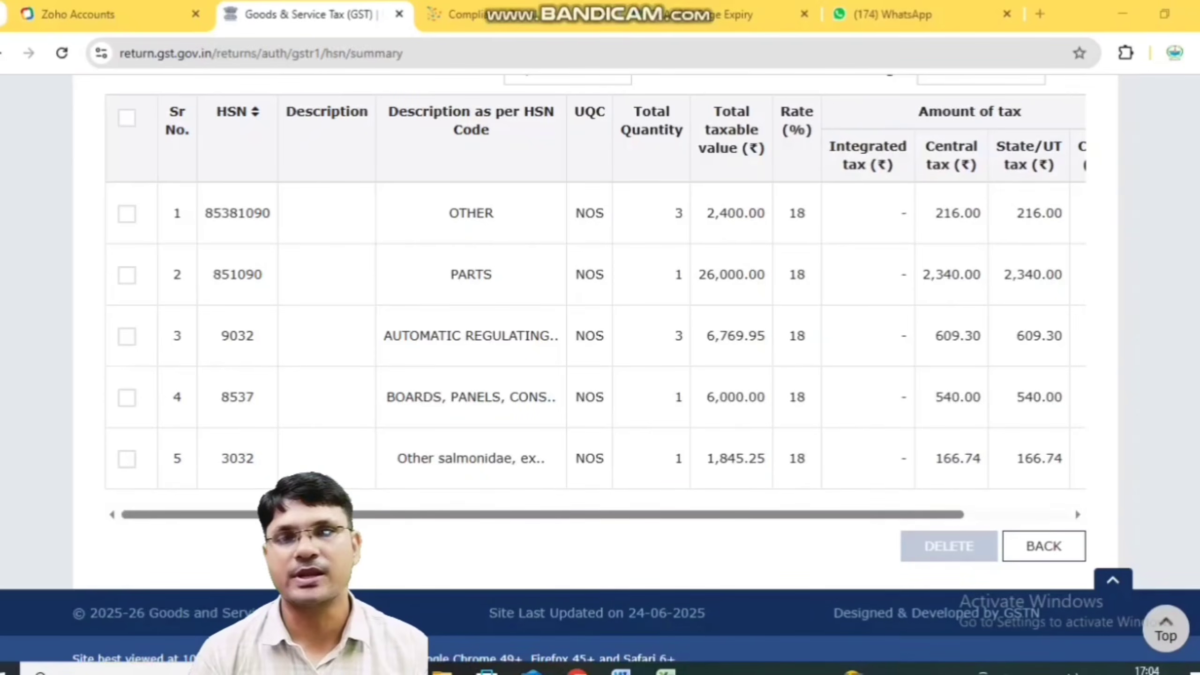
Mark the HSN, description, UQC, quantity, taxable value, rate and tax columns of the HSN records table in red, circling Total taxable value
key(ctrl+alt+d)
mouse_move(284, 169)
mouse_down()
mouse_move(302, 312)
mouse_move(290, 412)
mouse_up()
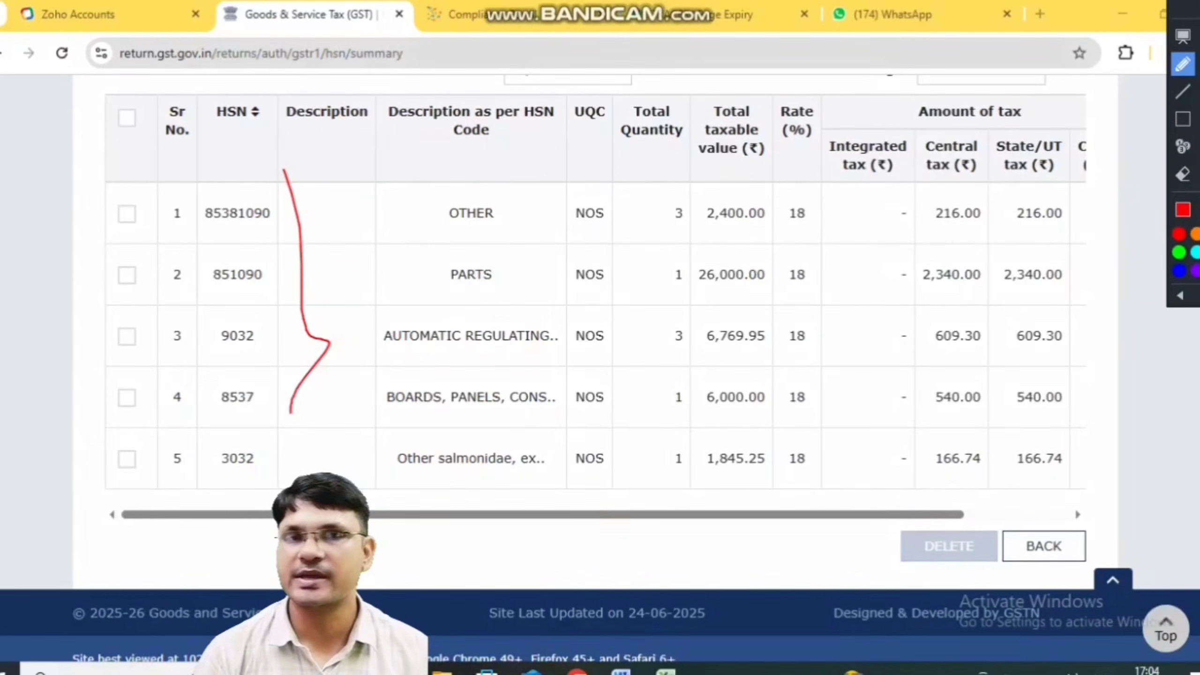
mouse_move(510, 178)
mouse_down()
mouse_move(553, 203)
mouse_move(564, 377)
mouse_up()
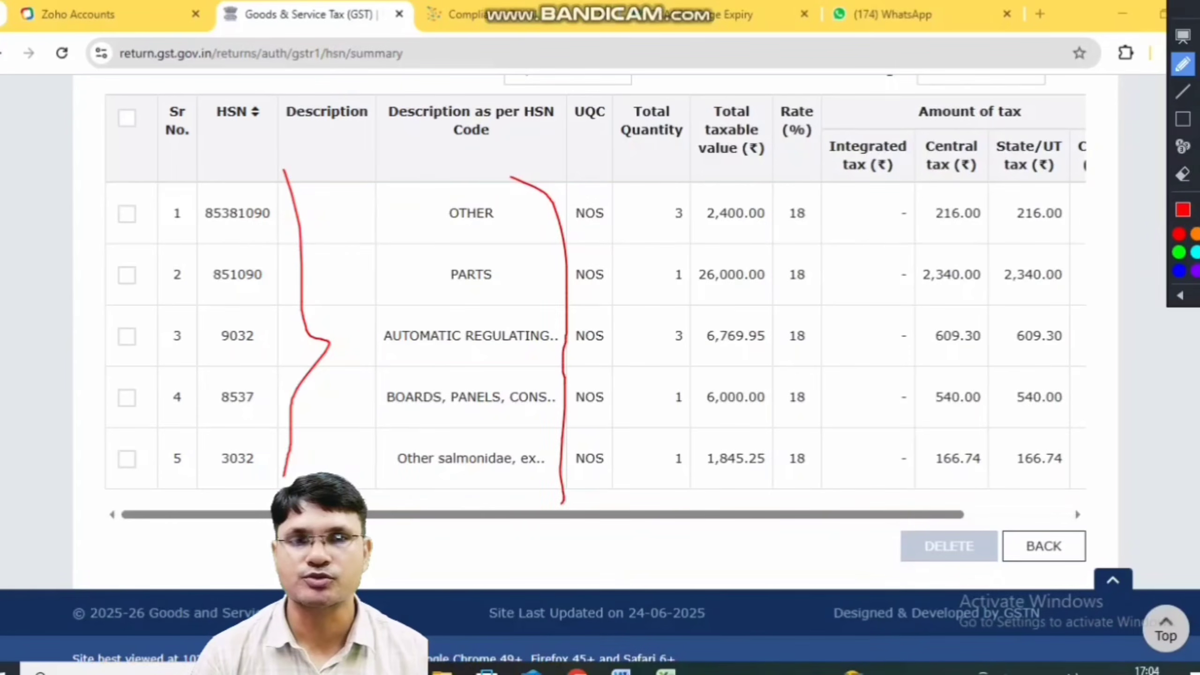
mouse_move(614, 179)
mouse_down()
mouse_move(629, 370)
mouse_move(617, 460)
mouse_up()
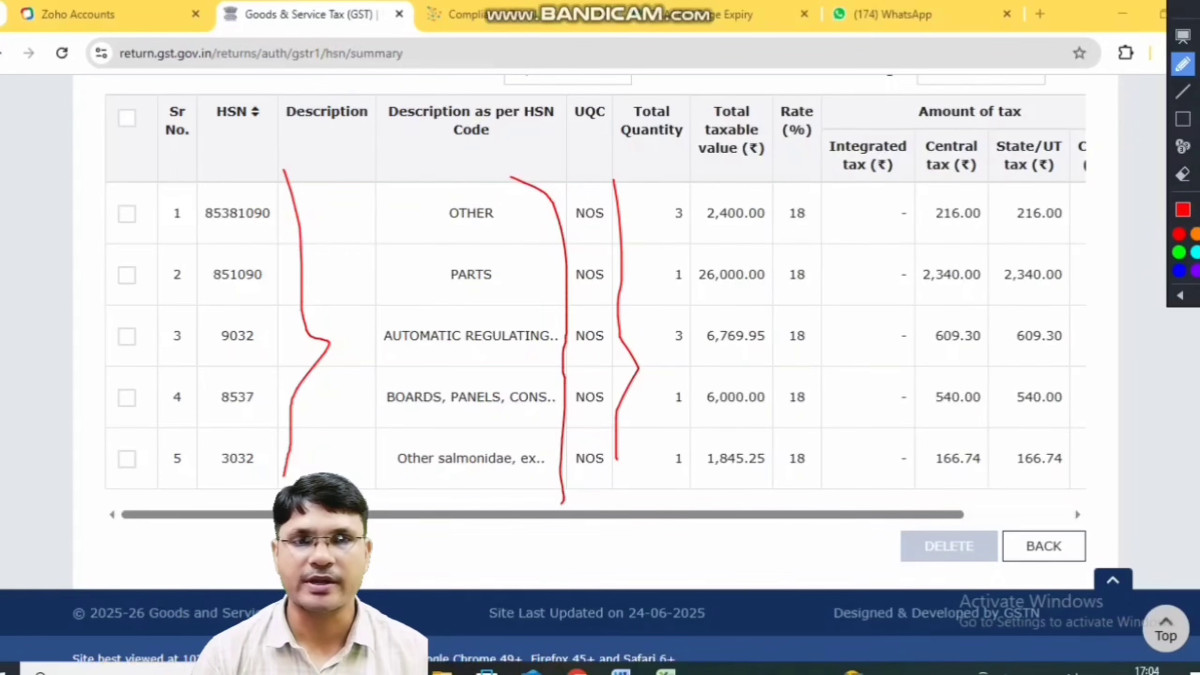
drag(688, 173, 700, 334)
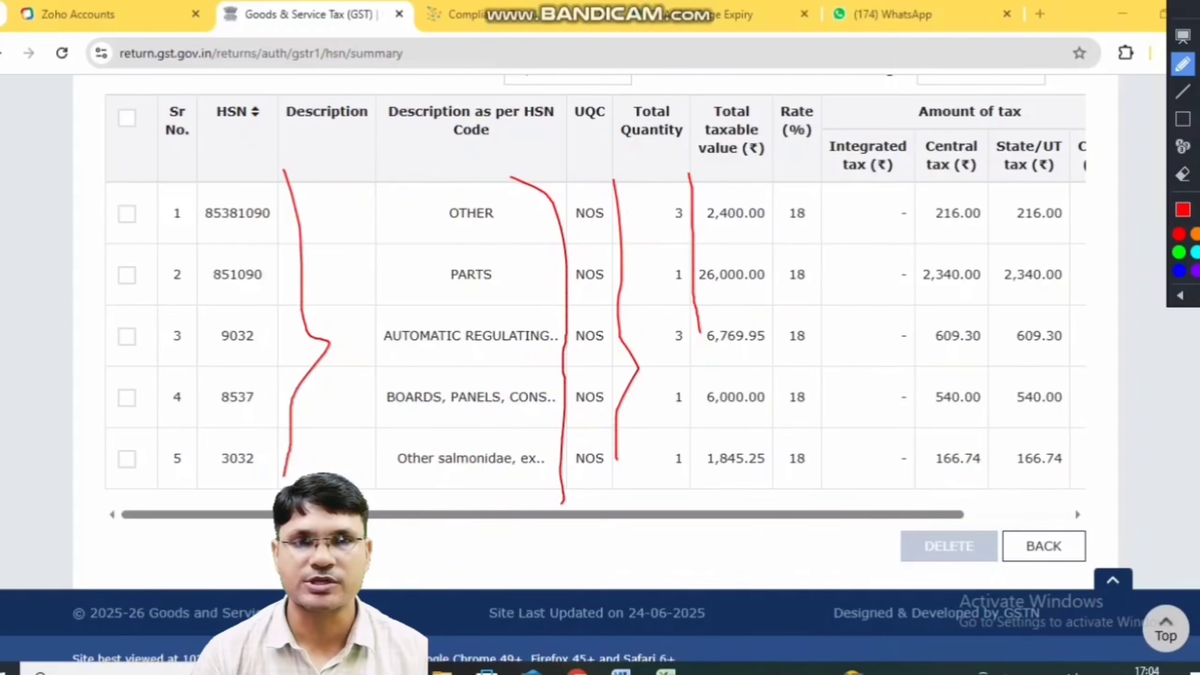
drag(779, 200, 785, 305)
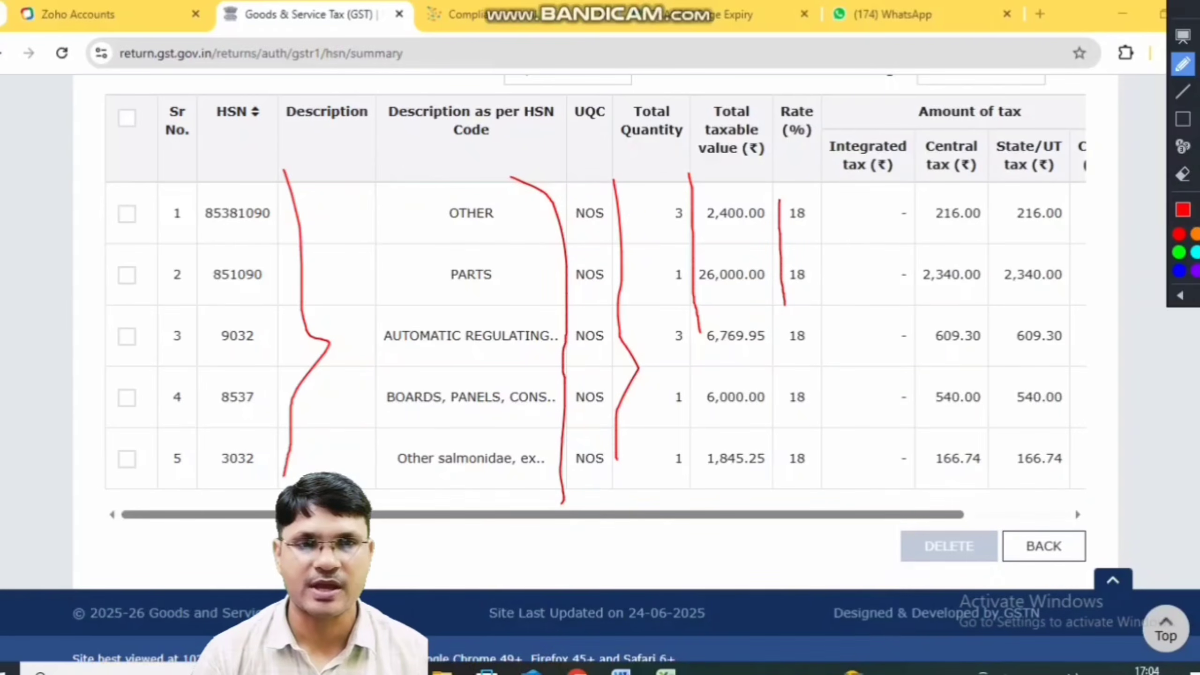
drag(807, 242, 825, 355)
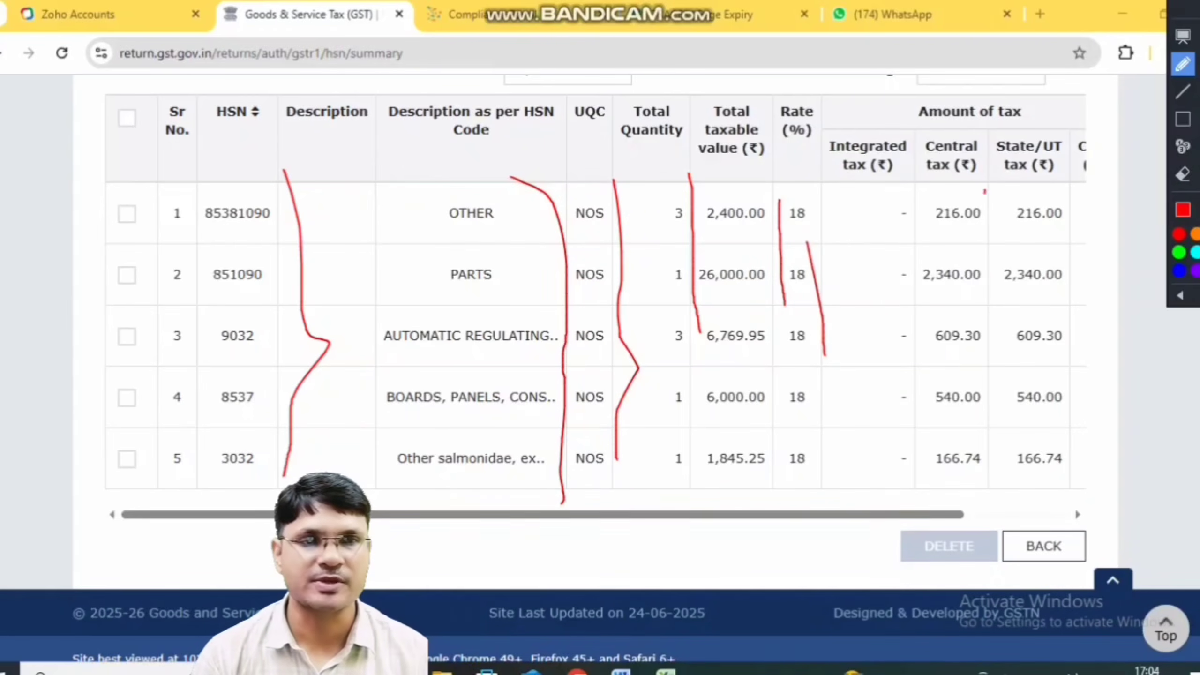
drag(984, 191, 985, 245)
drag(1063, 195, 1074, 289)
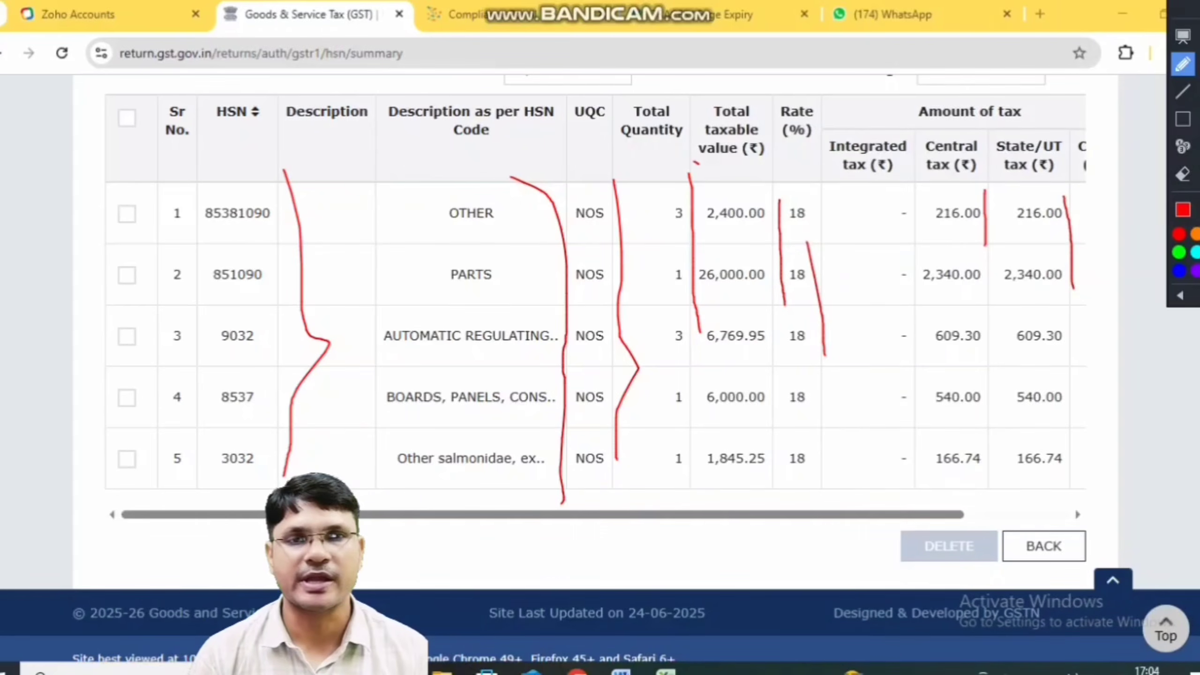
mouse_move(697, 163)
mouse_down()
mouse_move(751, 165)
mouse_move(732, 71)
mouse_move(695, 104)
mouse_move(698, 149)
mouse_up()
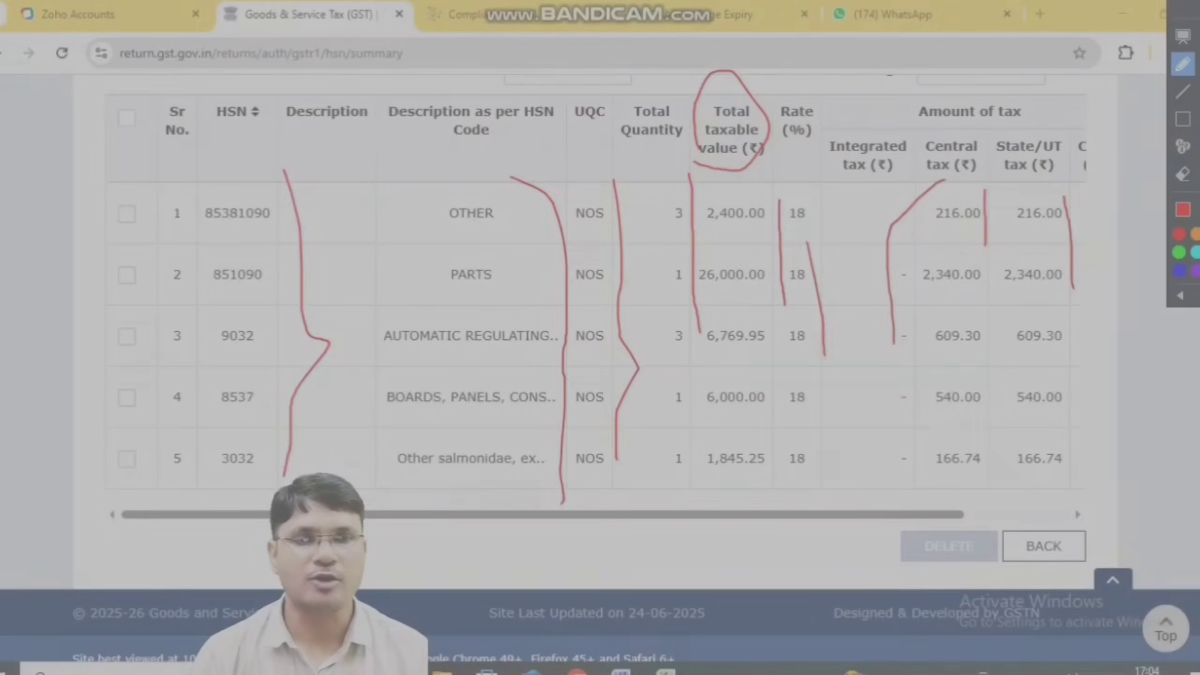
Mark the Central tax and State/UT tax columns of the HSN records table in red
mouse_move(945, 180)
mouse_down()
mouse_move(889, 265)
mouse_move(899, 413)
mouse_move(977, 494)
mouse_move(1054, 483)
mouse_move(1089, 458)
mouse_move(1070, 253)
mouse_up()
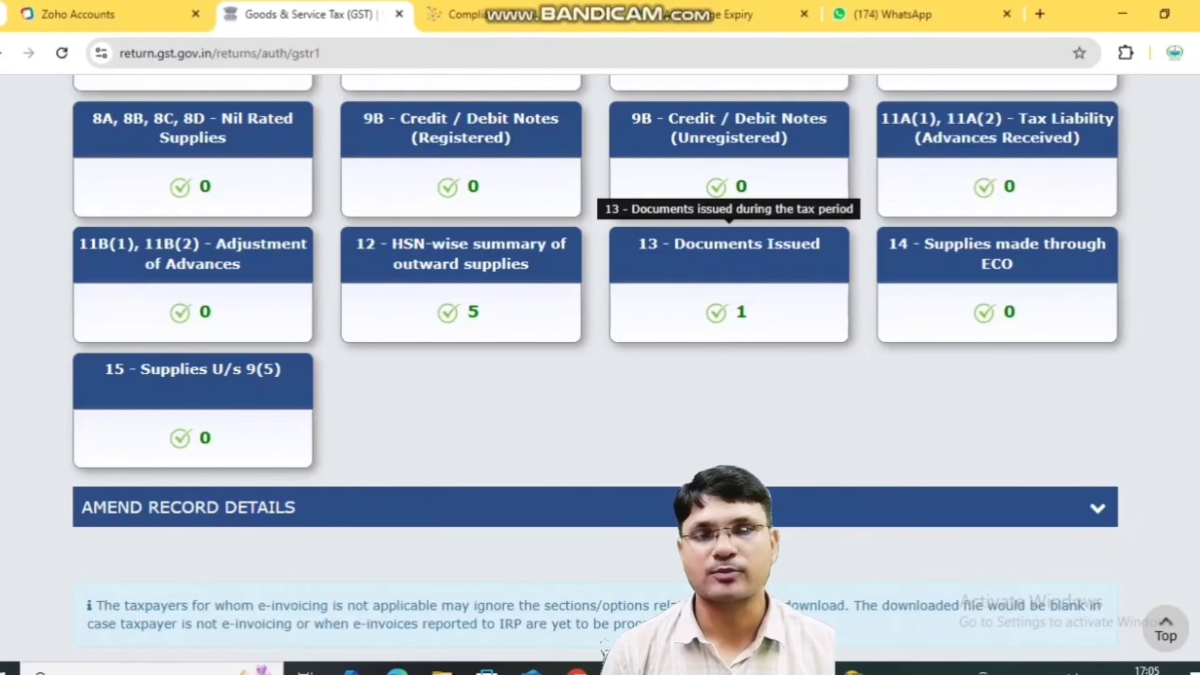
Open table 13, Documents Issued, circle the outward supply invoices' From, To, Total number, Cancelled and Net issued values in red, and clear the marks
click(729, 256)
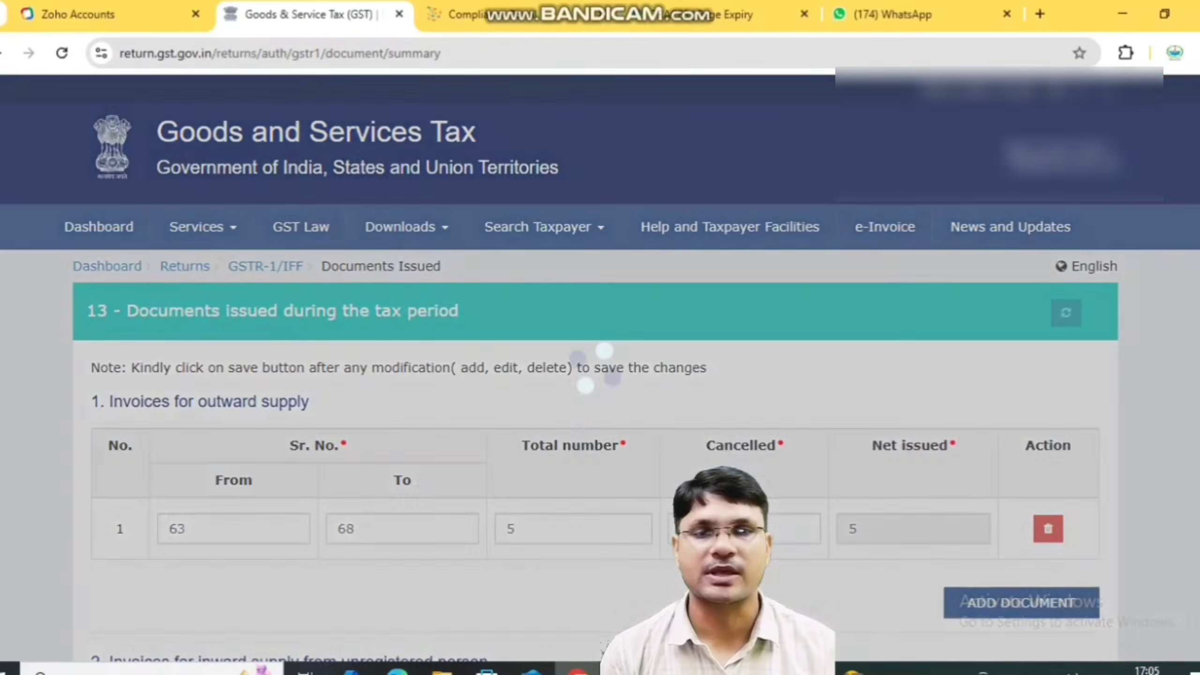
scroll(600, 374, down, 5)
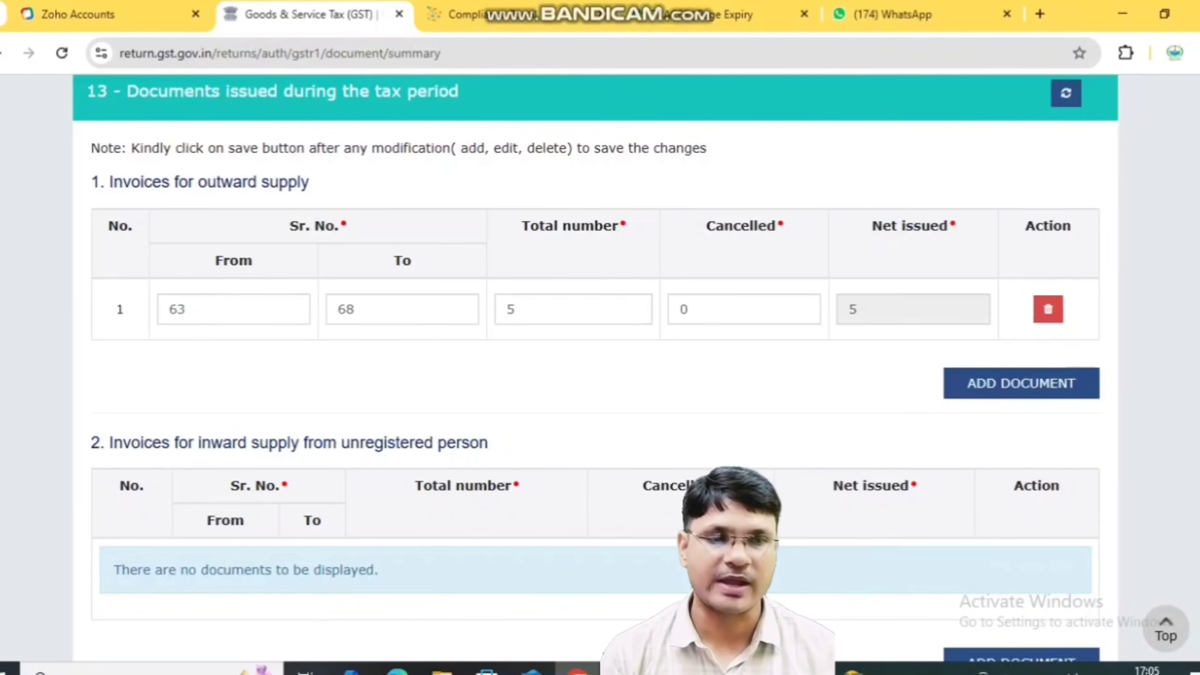
key(ctrl+alt+d)
mouse_move(188, 286)
mouse_down()
mouse_move(169, 287)
mouse_move(156, 321)
mouse_move(191, 287)
mouse_up()
mouse_move(331, 287)
mouse_down()
mouse_move(364, 326)
mouse_move(352, 296)
mouse_up()
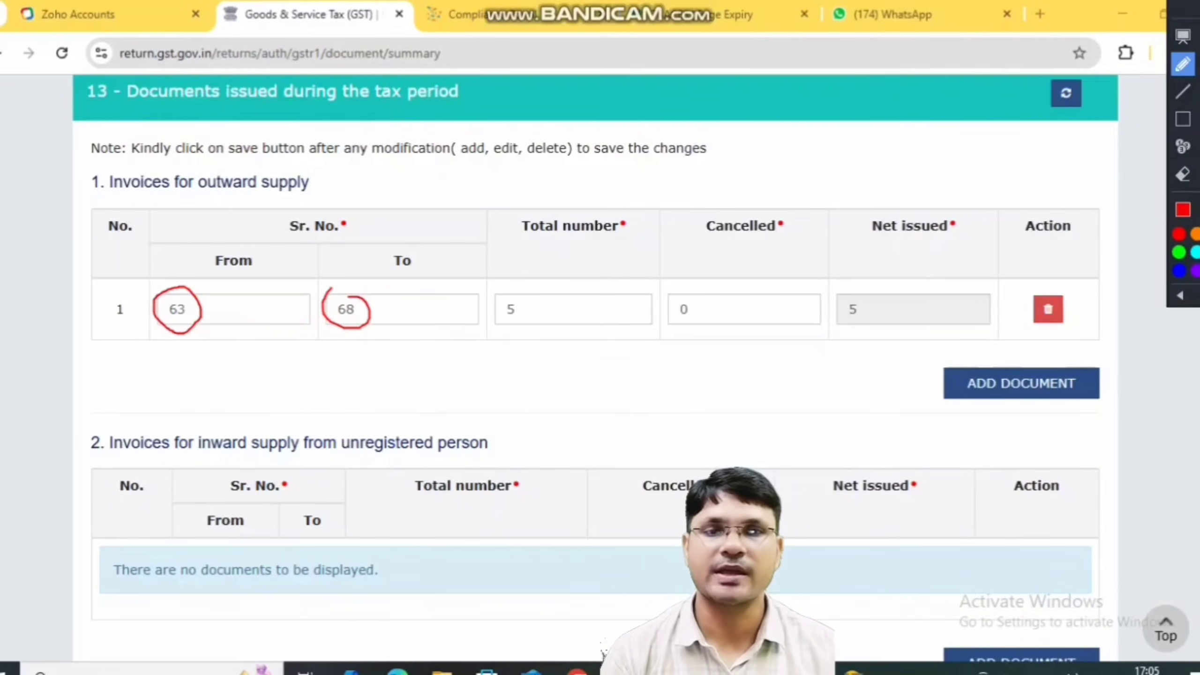
mouse_move(506, 262)
mouse_down()
mouse_move(490, 325)
mouse_move(492, 260)
mouse_up()
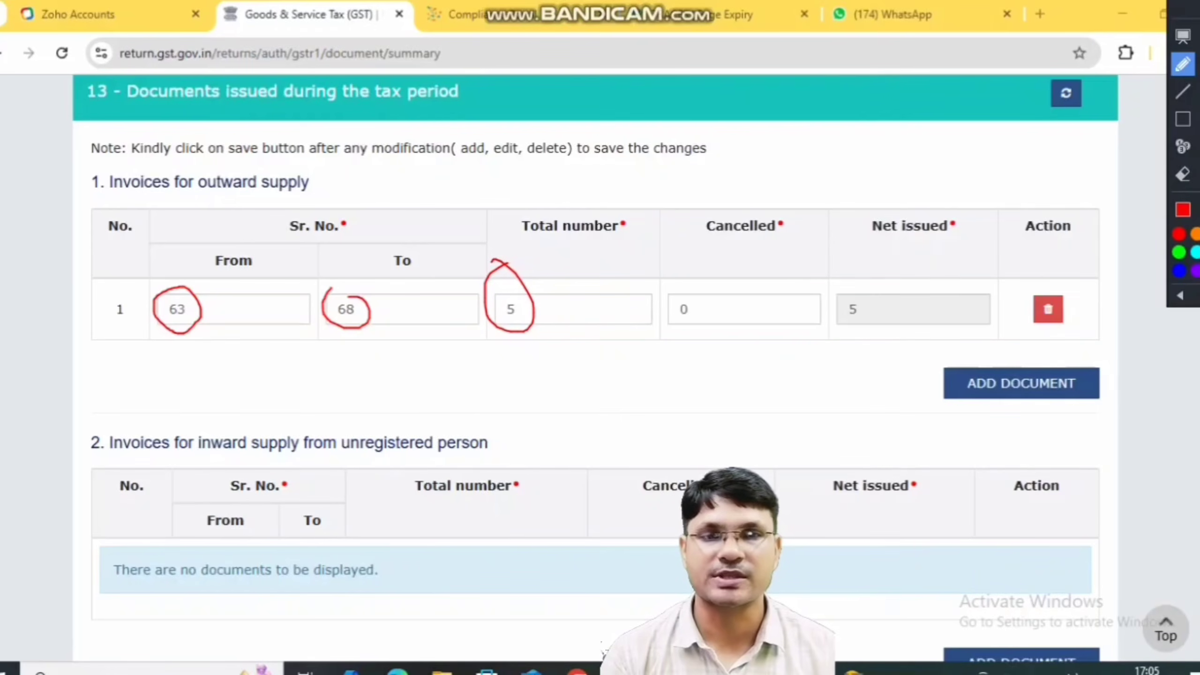
mouse_move(678, 285)
mouse_down()
mouse_move(679, 324)
mouse_move(691, 295)
mouse_up()
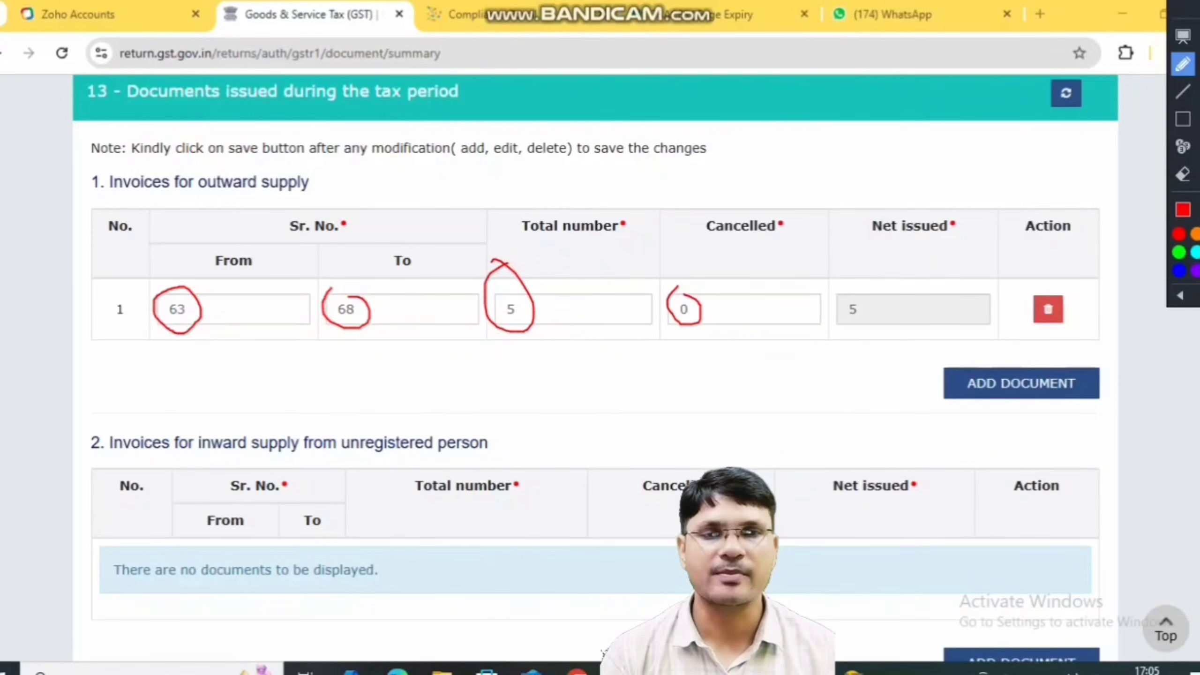
mouse_move(855, 295)
mouse_down()
mouse_move(832, 337)
mouse_move(864, 305)
mouse_up()
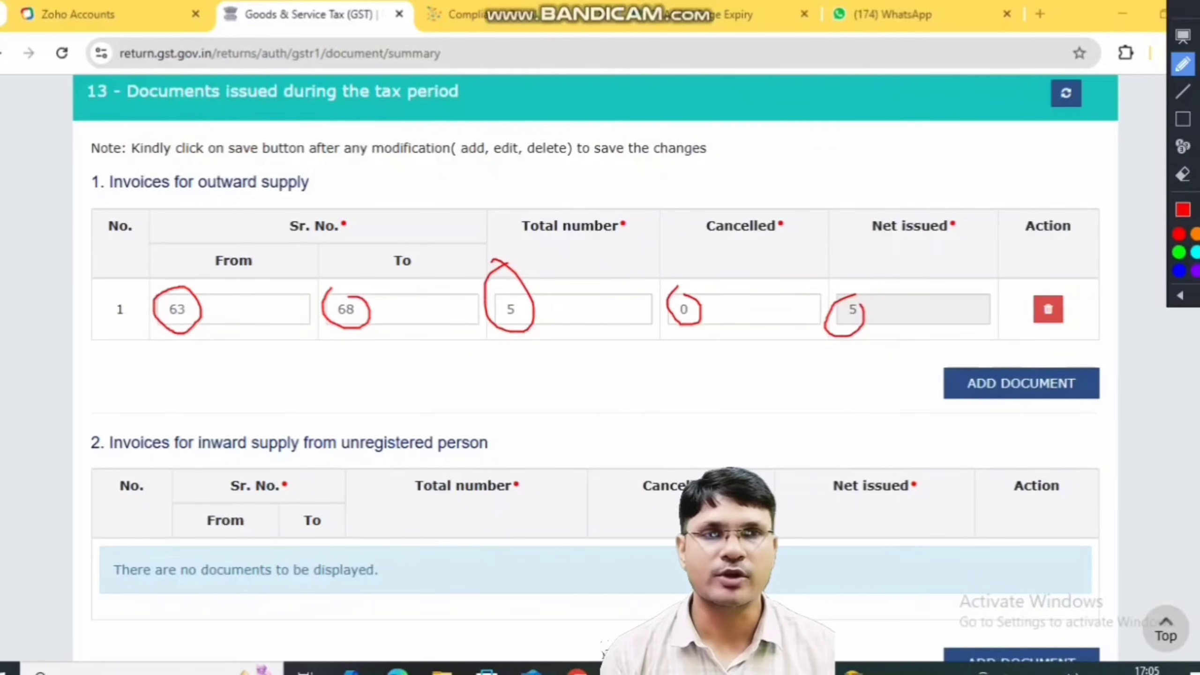
key(Escape)
Go through the remaining document categories of table 13 down to Delivery Challan, and save the documents issued details
scroll(595, 369, down, 1)
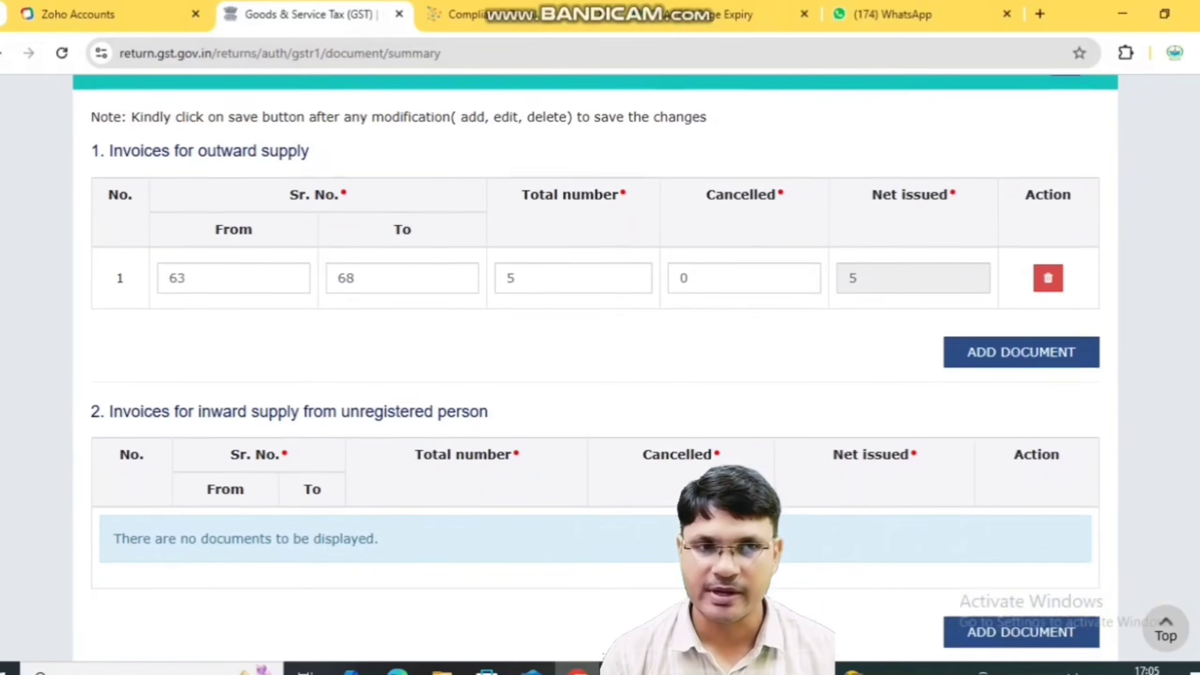
scroll(595, 369, down, 20)
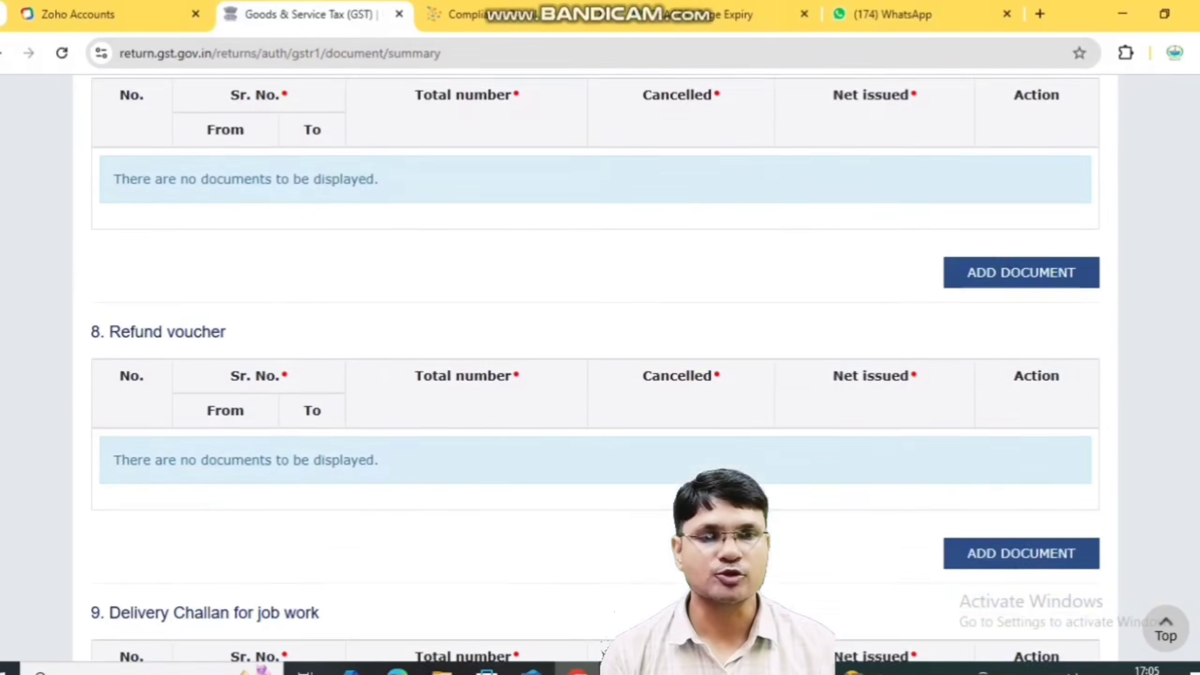
scroll(595, 369, down, 9)
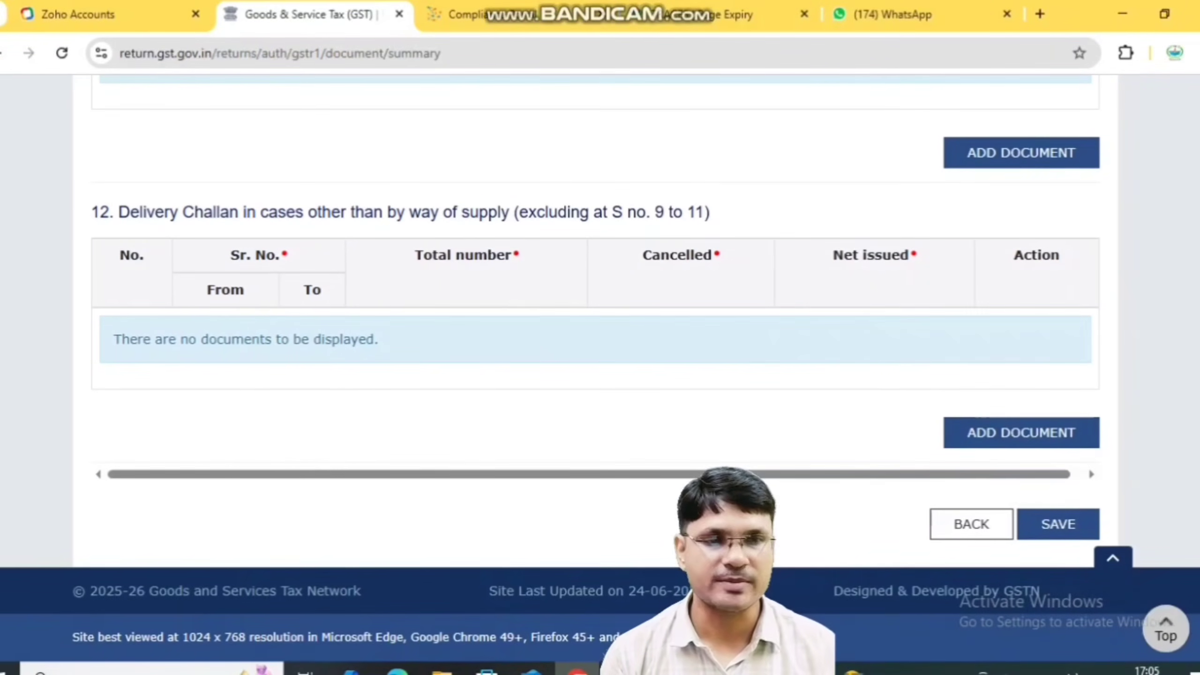
click(1058, 524)
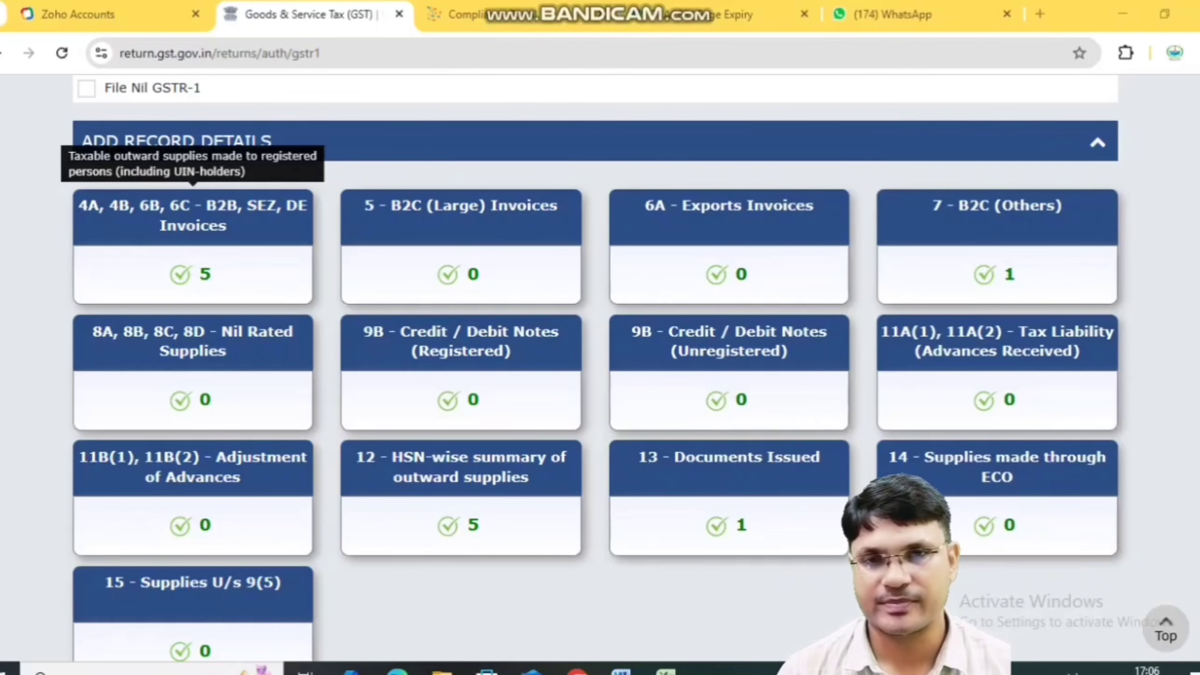
Open the B2B, SEZ, DE Invoices table and start adding a new invoice record
click(193, 216)
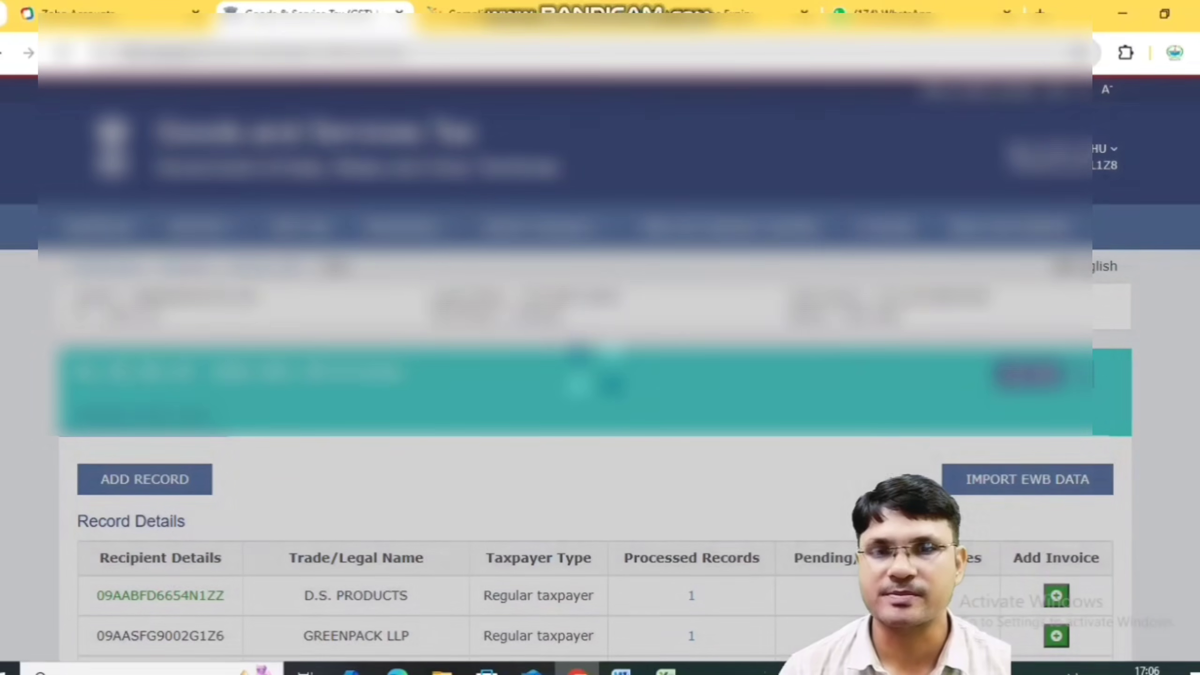
scroll(595, 369, down, 4)
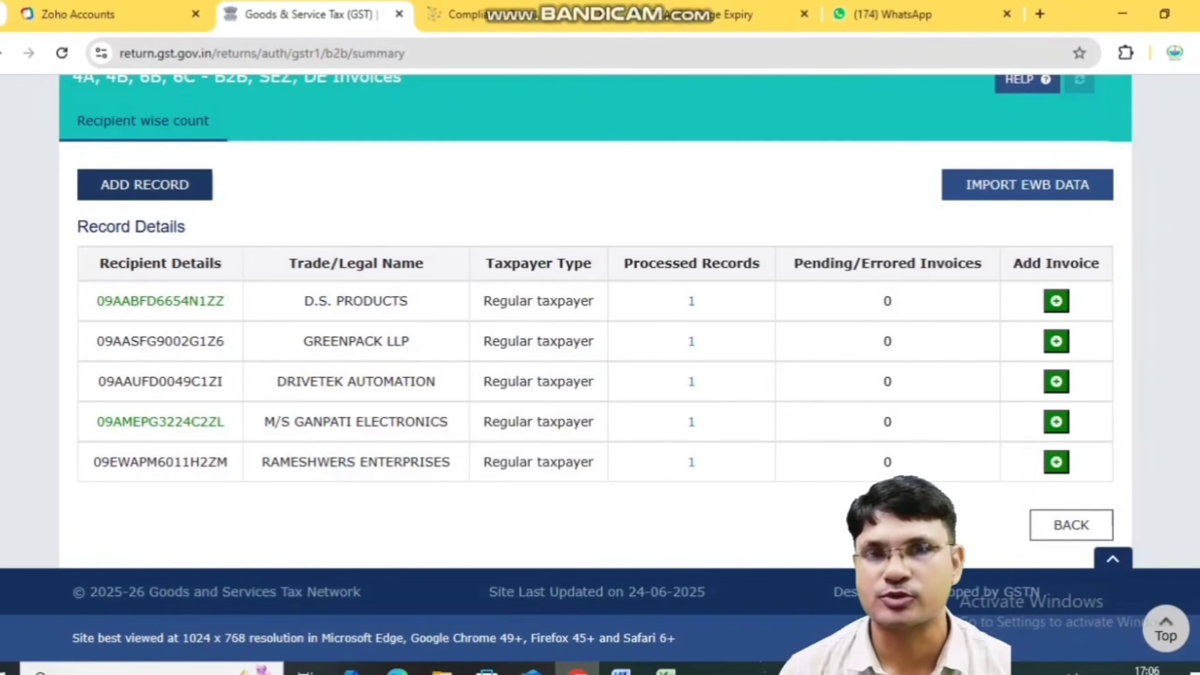
click(145, 184)
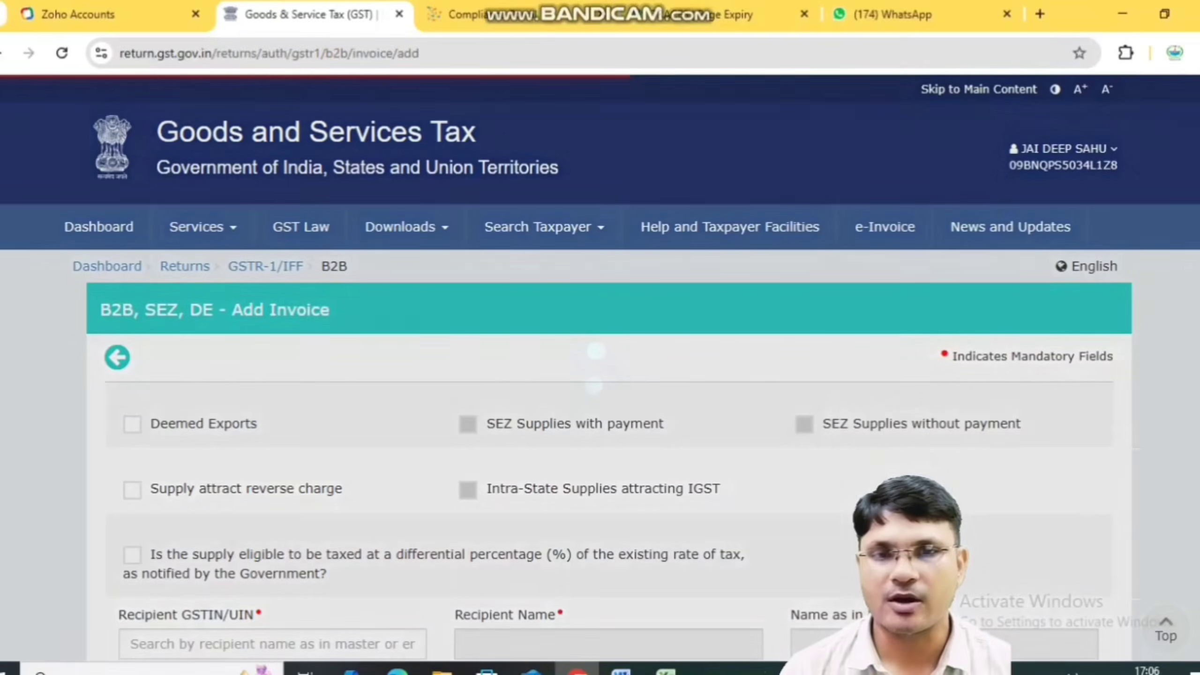
scroll(599, 369, down, 7)
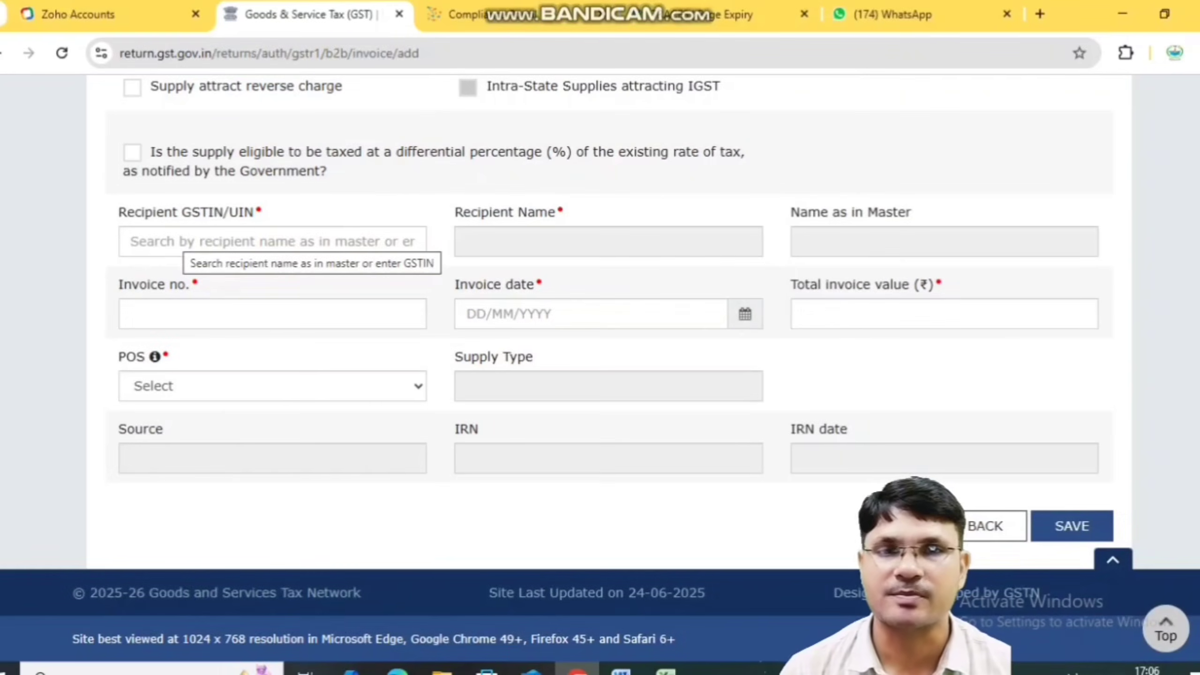
Point out the new invoice's Recipient GSTIN/UIN, Invoice no., Invoice date, Total invoice value and POS fields, viewing the list of states
click(179, 240)
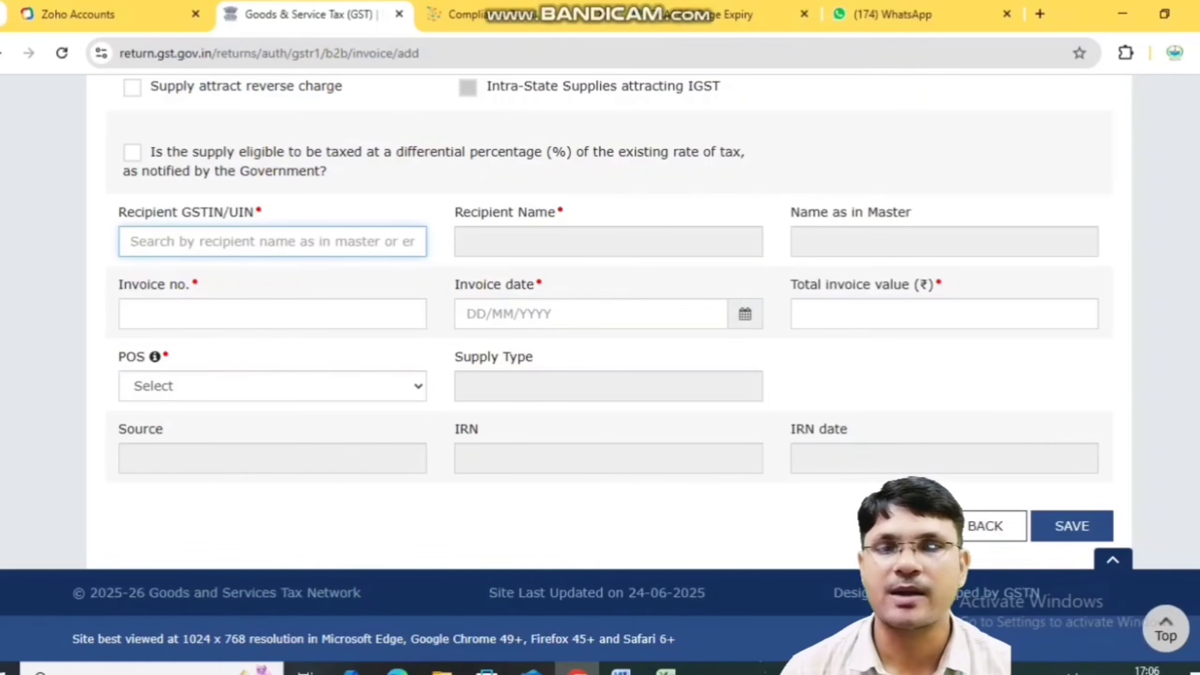
click(198, 314)
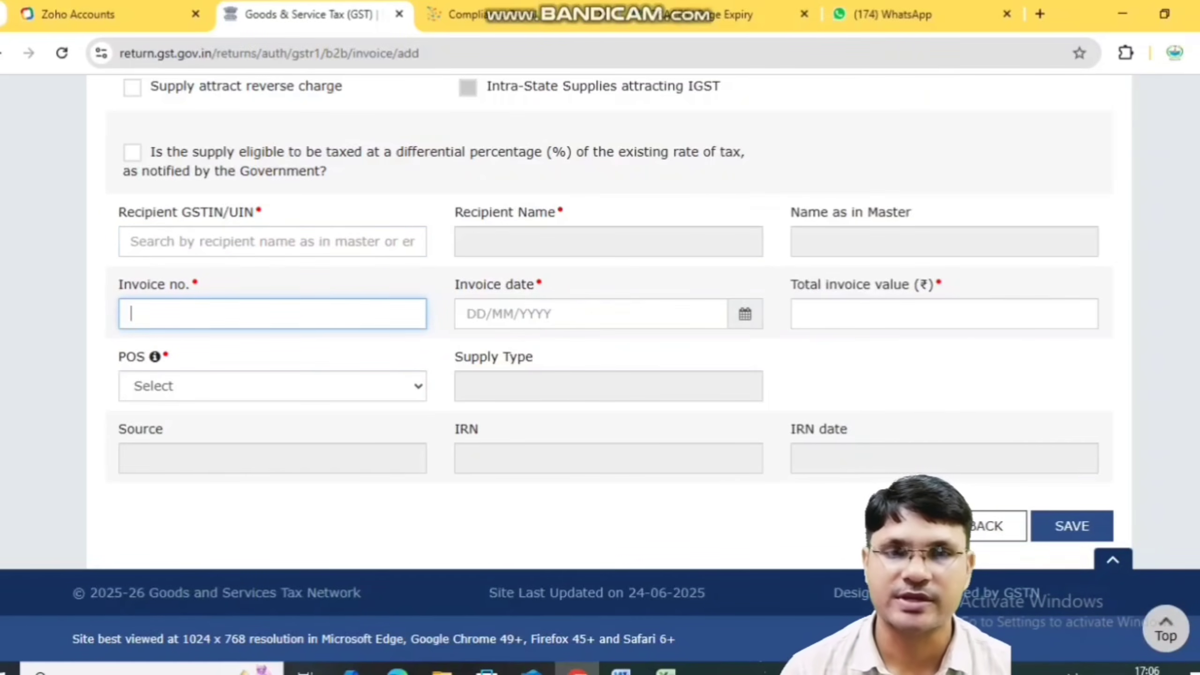
click(534, 314)
click(944, 314)
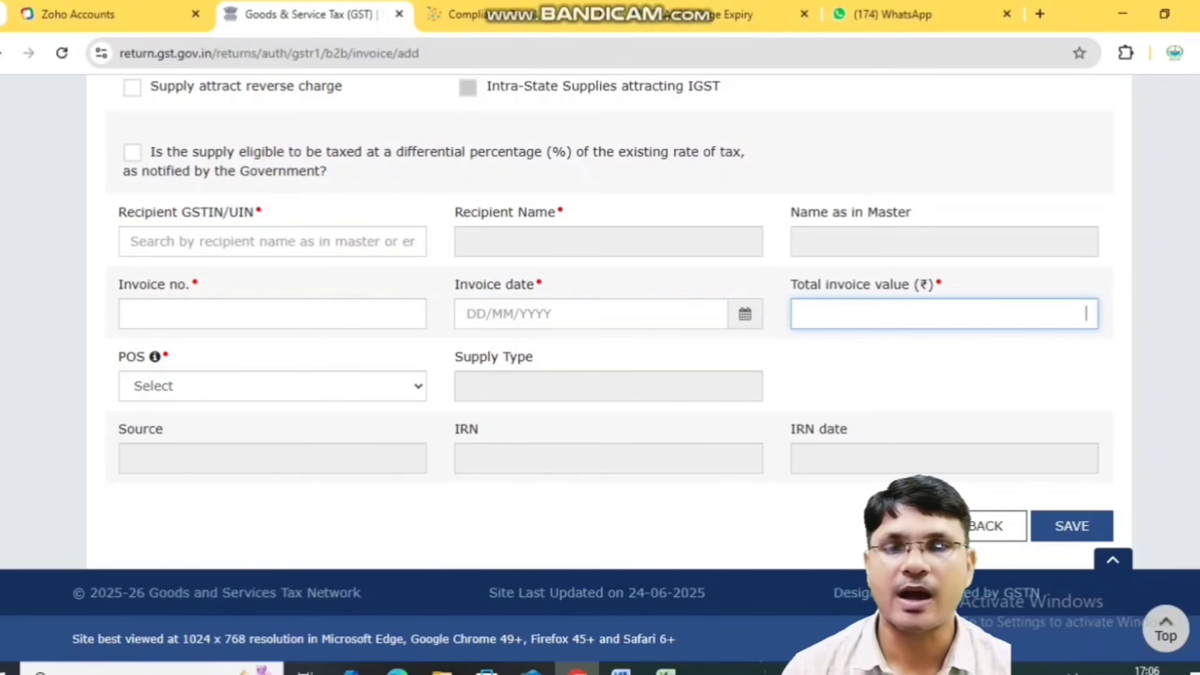
click(273, 386)
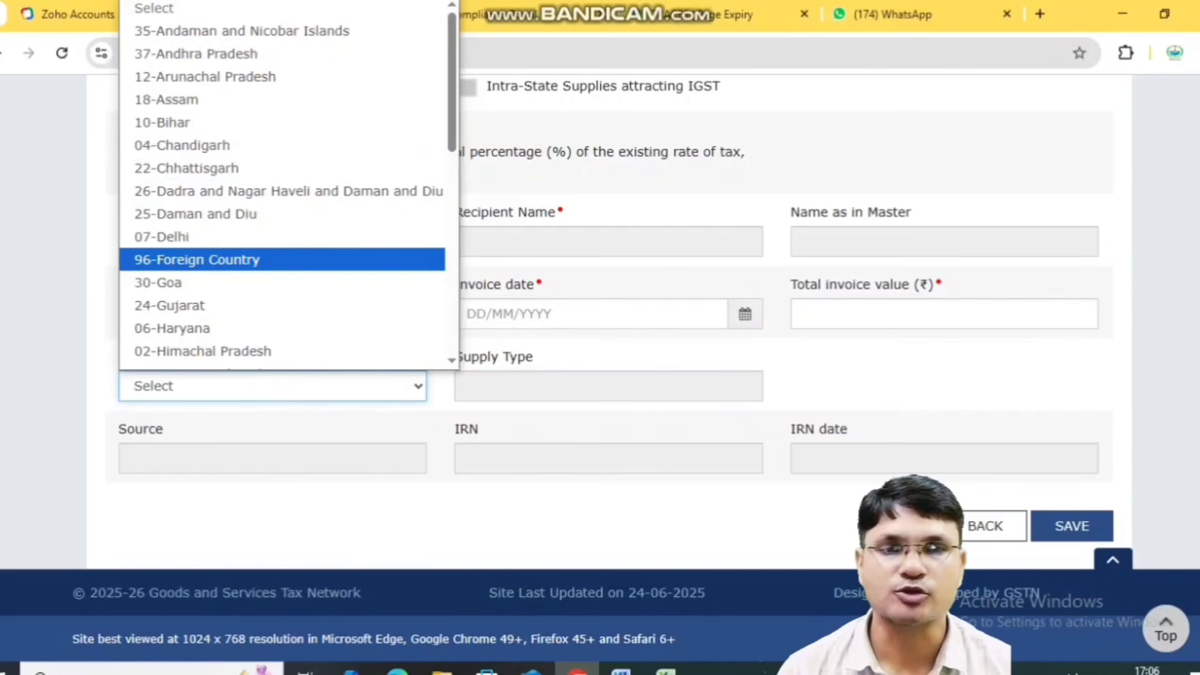
key(Escape)
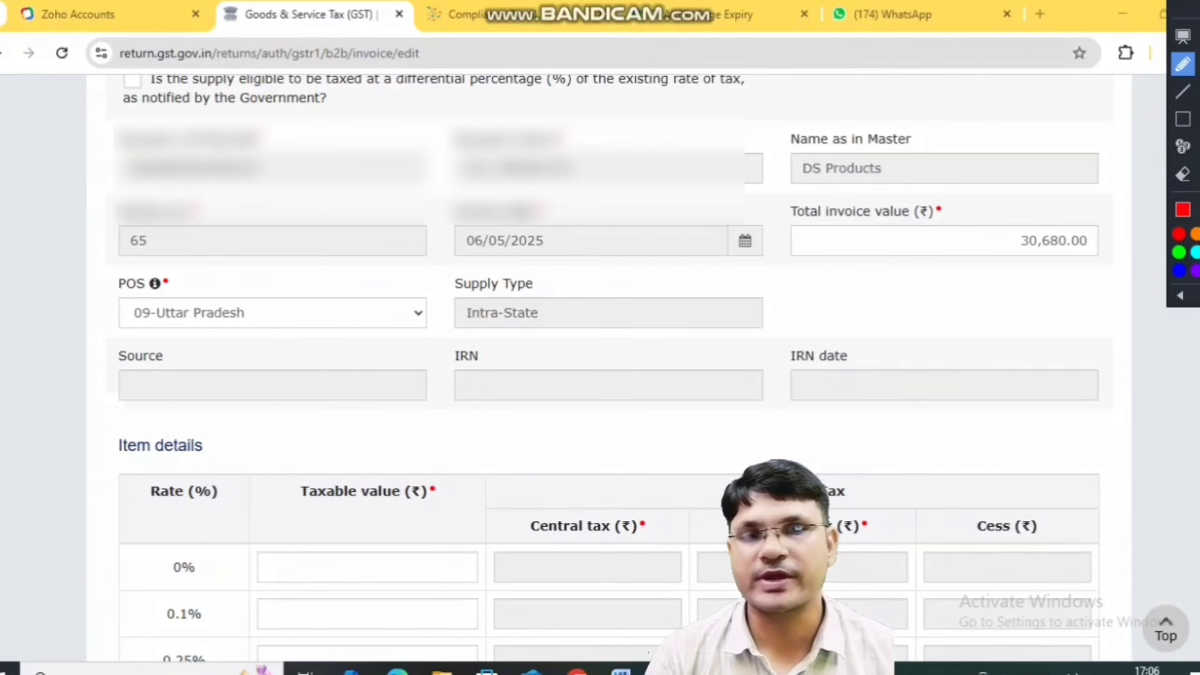
Mark the header fields and the Item details section of the DS Products invoice in red, and clear the marks
mouse_move(769, 149)
mouse_down()
mouse_move(783, 213)
mouse_move(690, 371)
mouse_move(610, 379)
mouse_up()
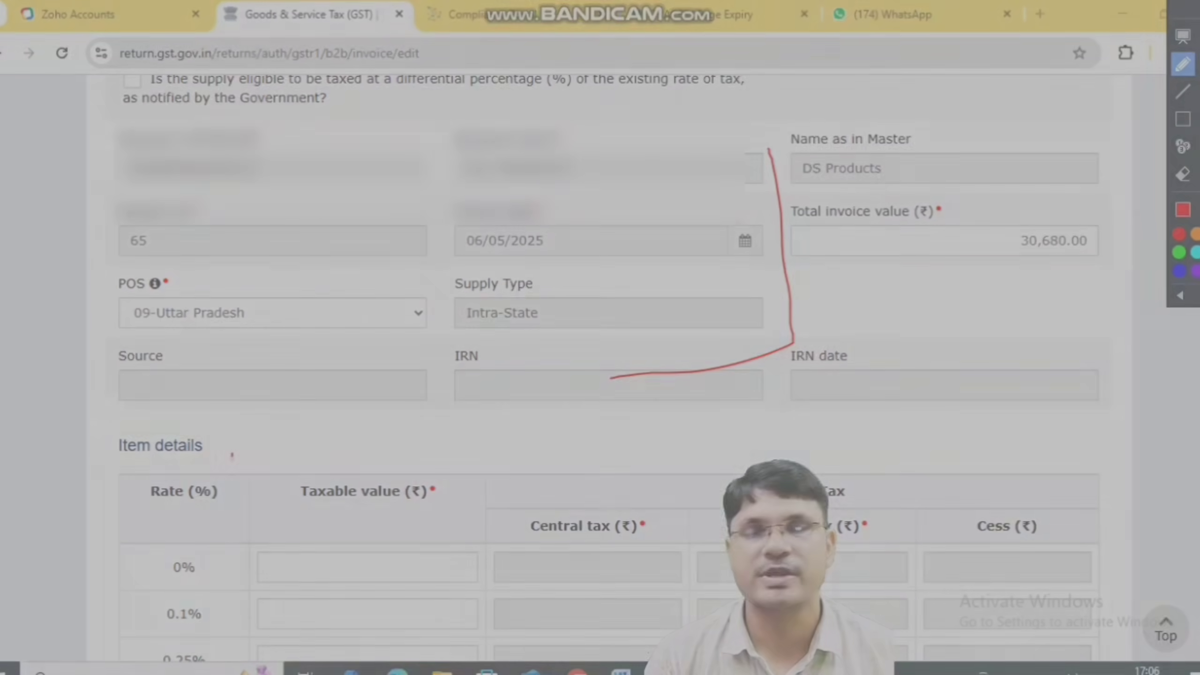
drag(231, 453, 293, 425)
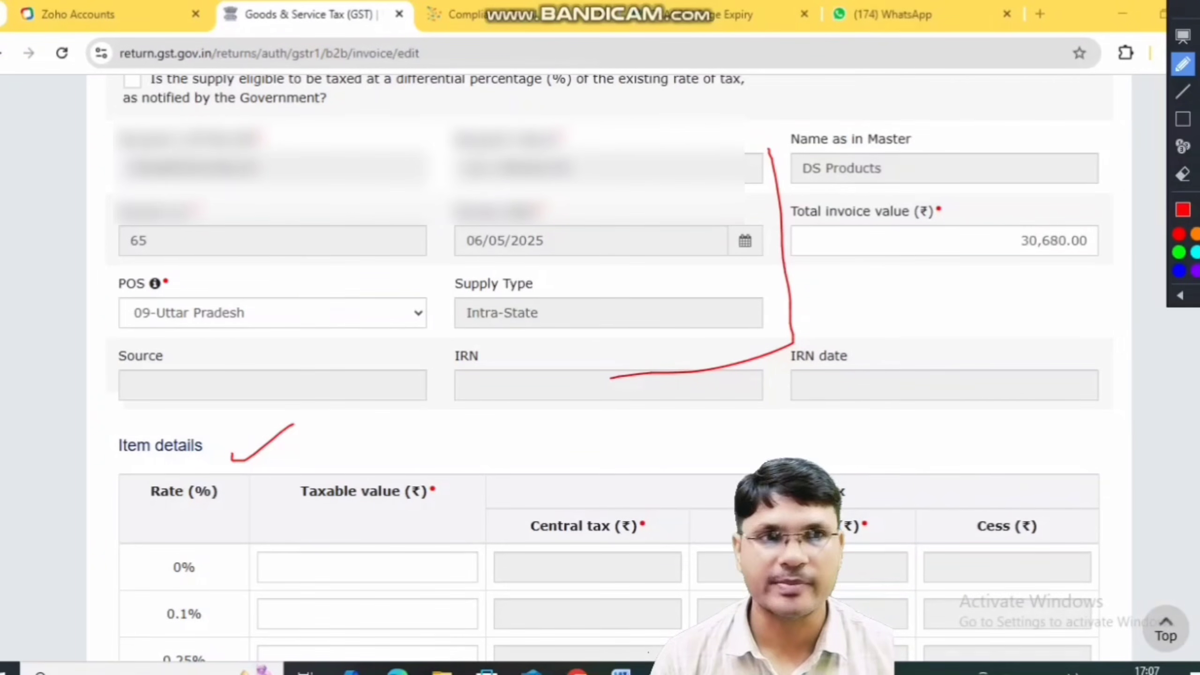
key(Escape)
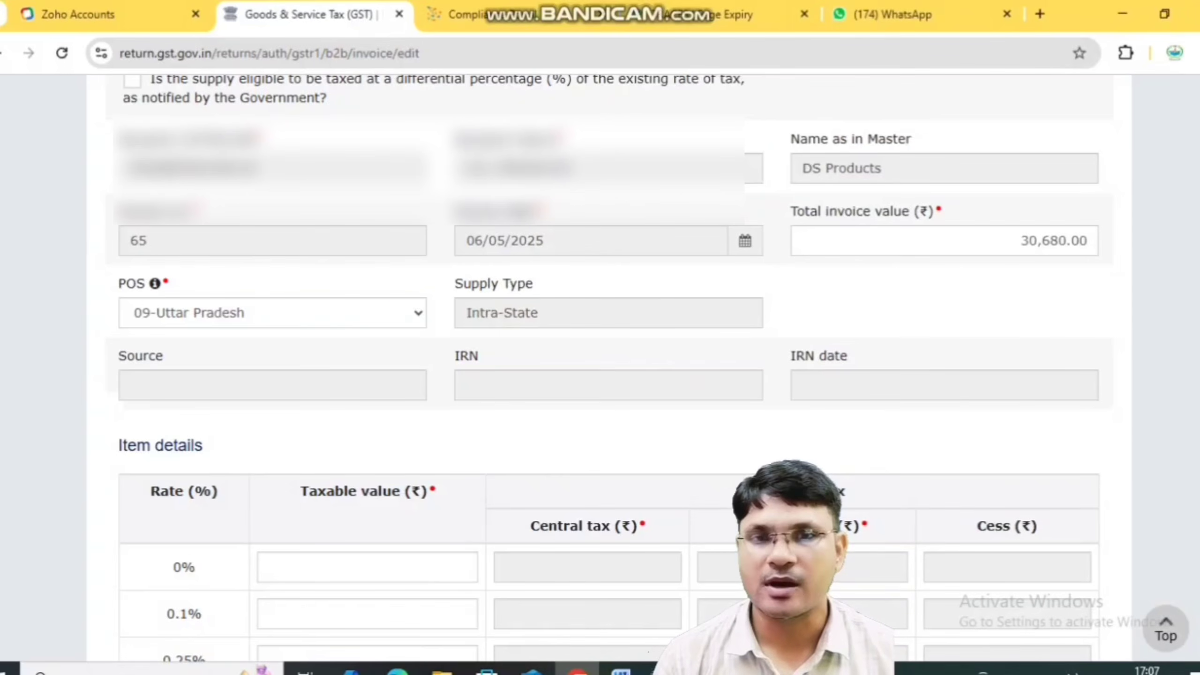
Review the DS Products invoice's taxable value and tax amounts by rate against its total invoice value, and save the invoice
scroll(609, 366, down, 10)
scroll(610, 367, down, 3)
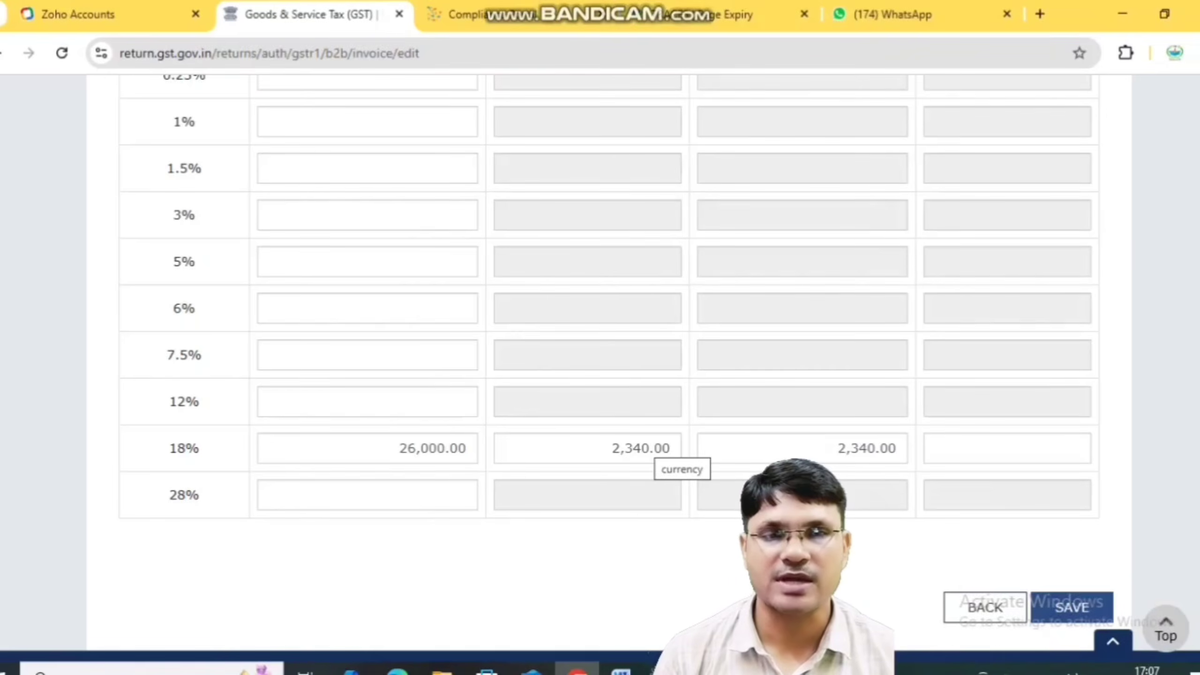
scroll(671, 460, up, 10)
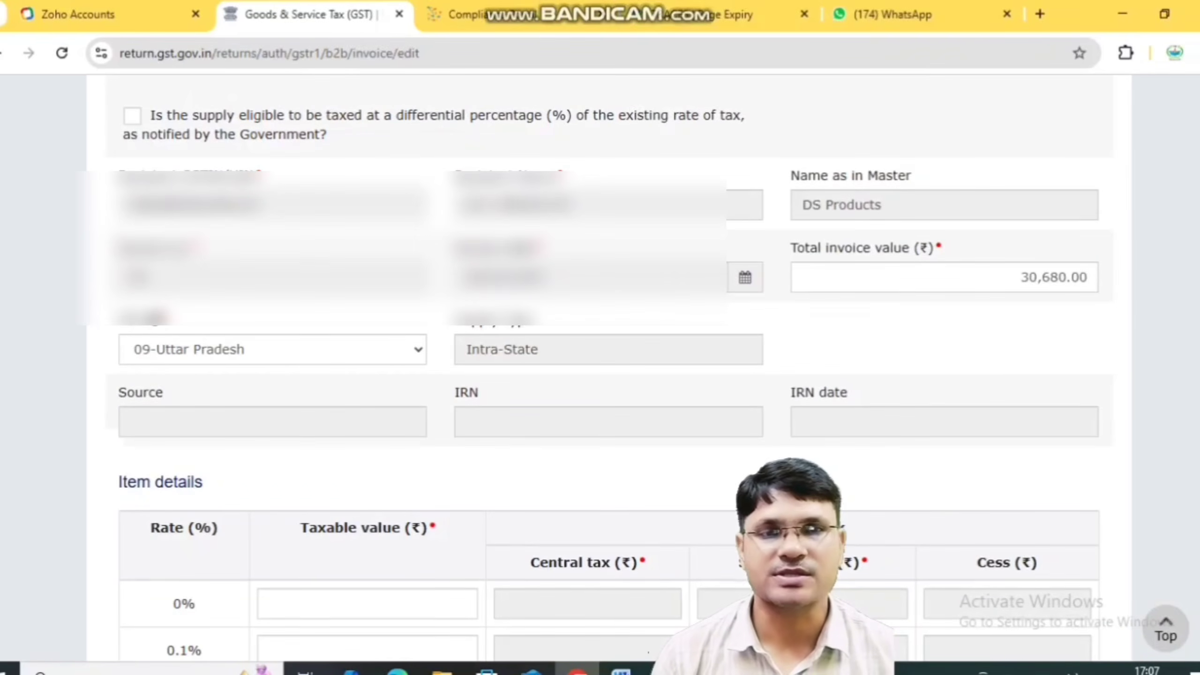
scroll(600, 331, down, 10)
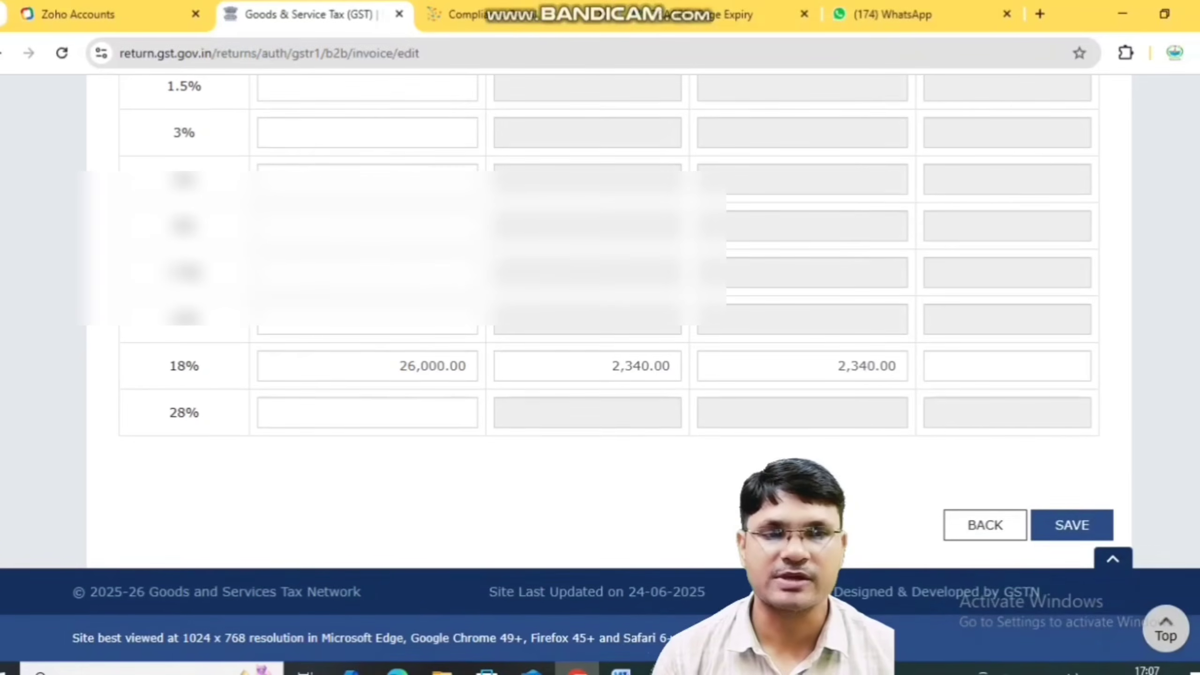
click(1071, 525)
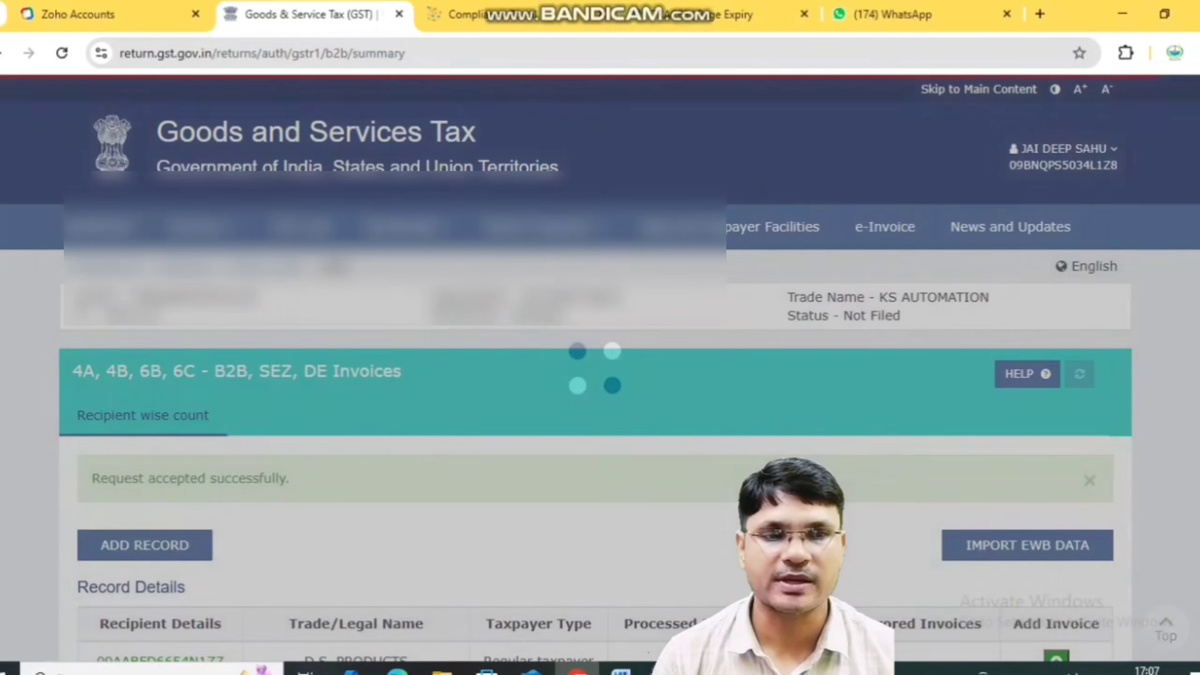
Mark the Recipient Details and Trade/Legal Name columns of the B2B record list in red, and clear the marks
scroll(600, 368, down, 1)
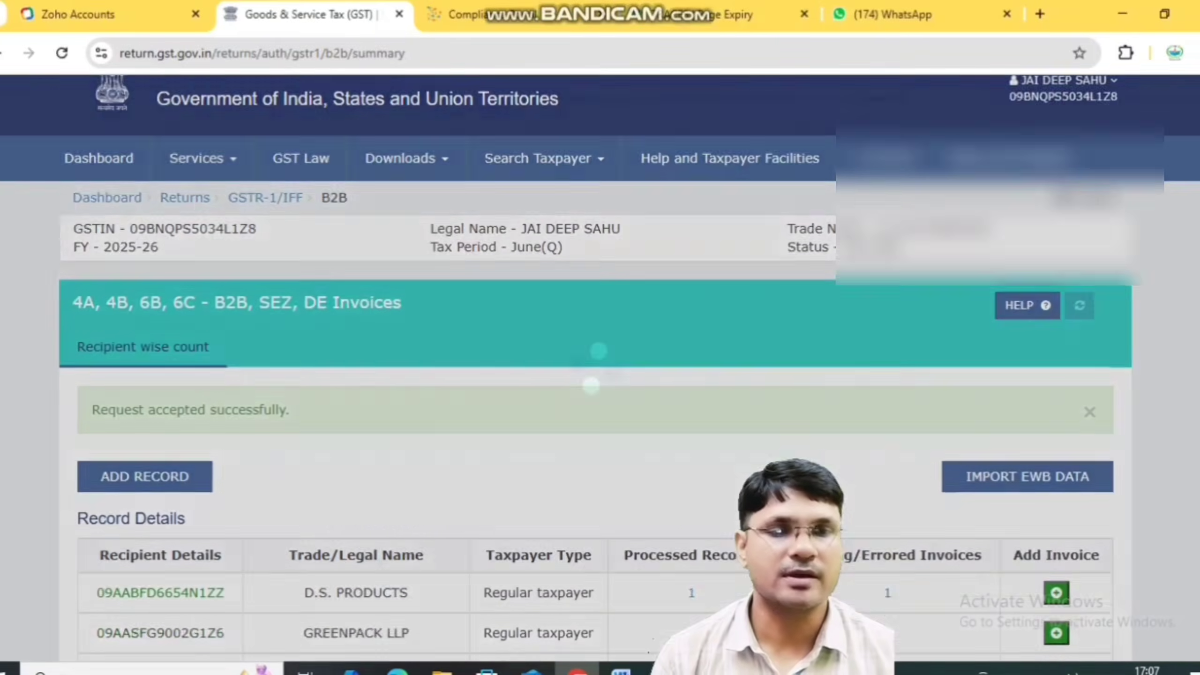
scroll(600, 369, down, 5)
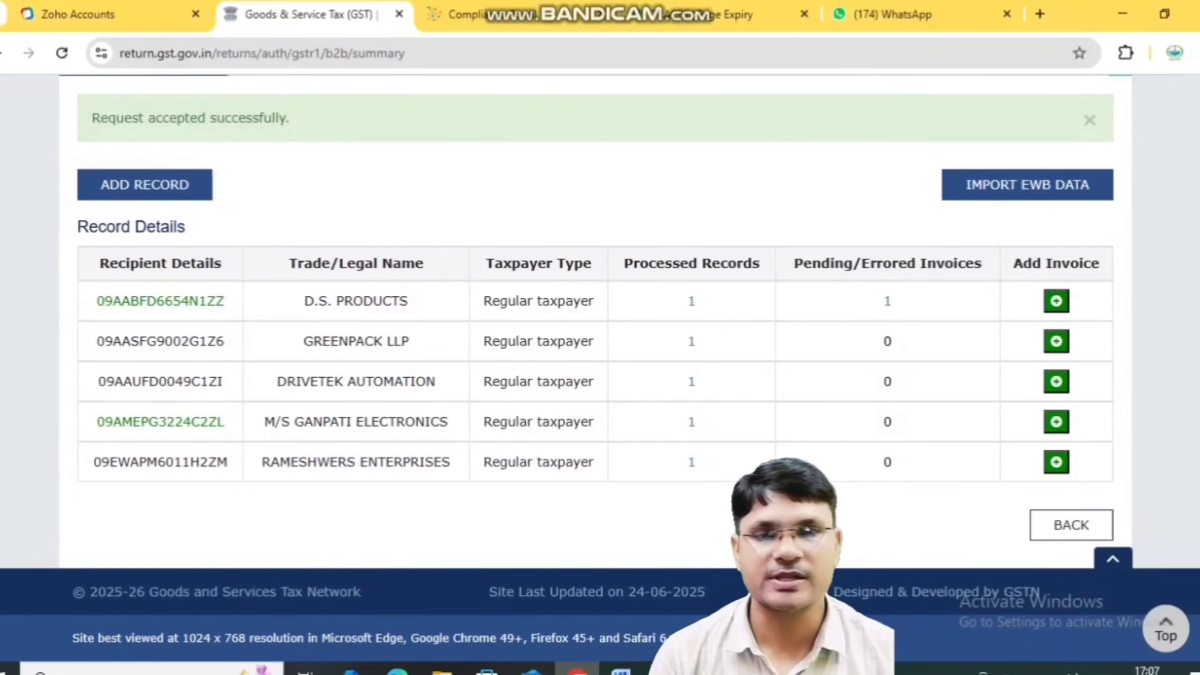
key(ctrl+alt+d)
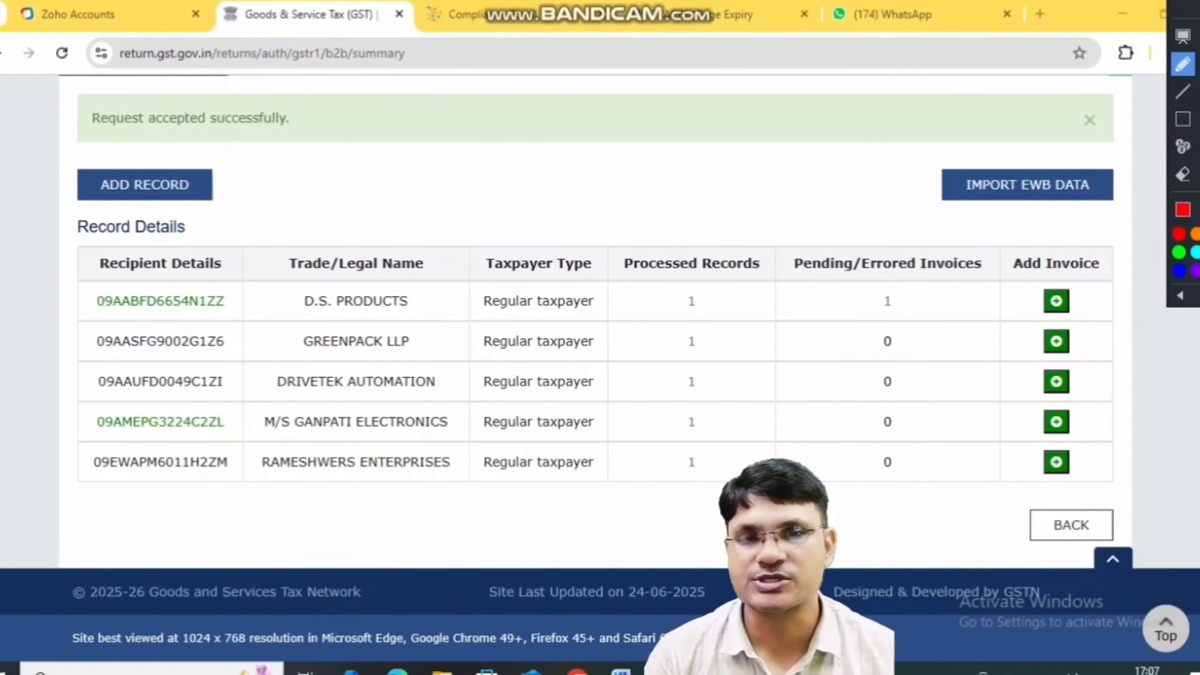
drag(229, 223, 244, 454)
mouse_move(447, 243)
mouse_down()
mouse_move(442, 330)
mouse_move(452, 473)
mouse_move(466, 502)
mouse_up()
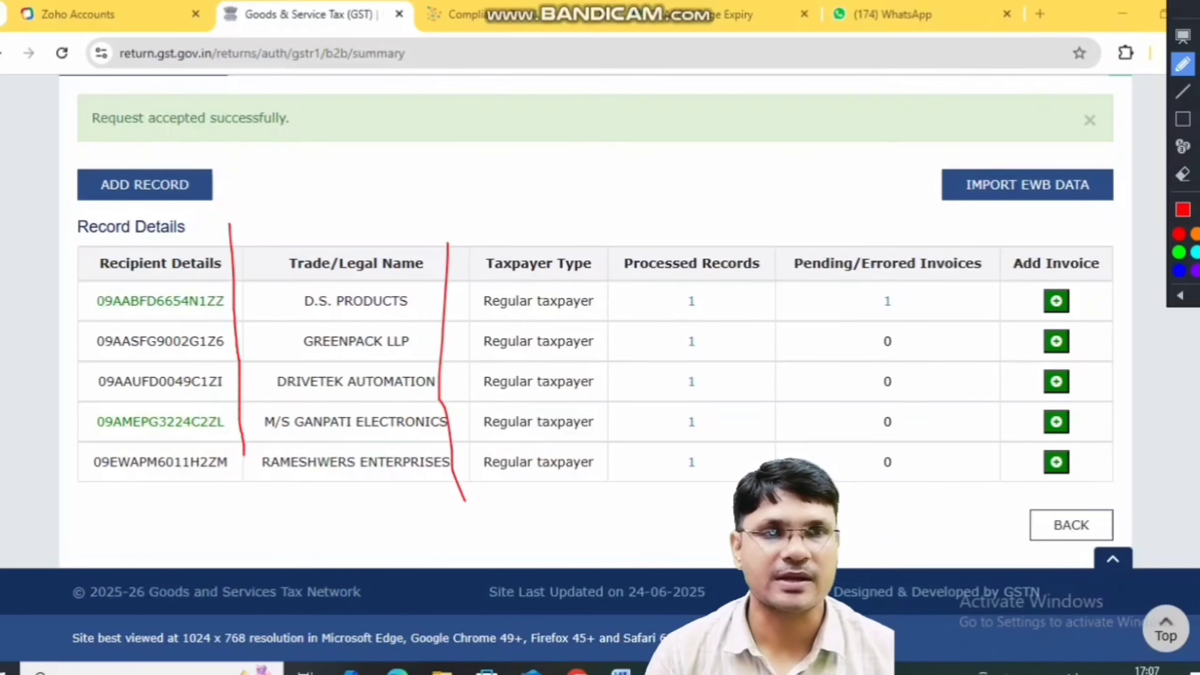
key(ctrl+alt+d)
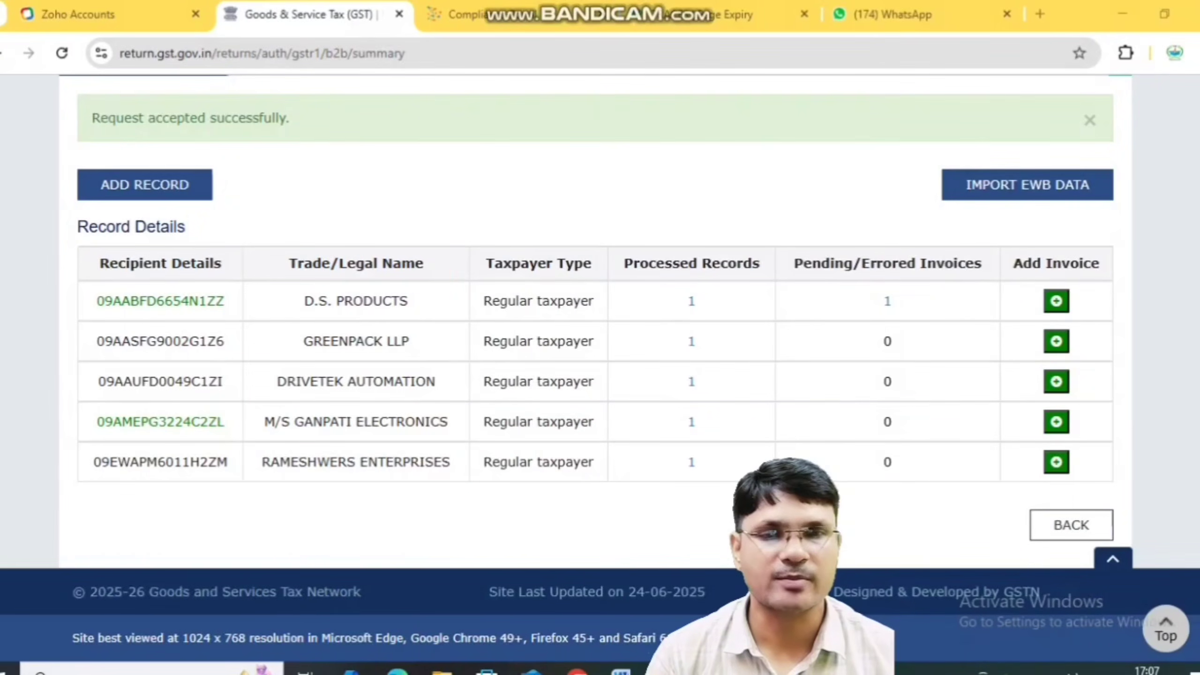
Return to the GSTR-1 record tiles, open table 7, B2C (Others), and start adding a new record
click(1071, 524)
scroll(599, 331, down, 8)
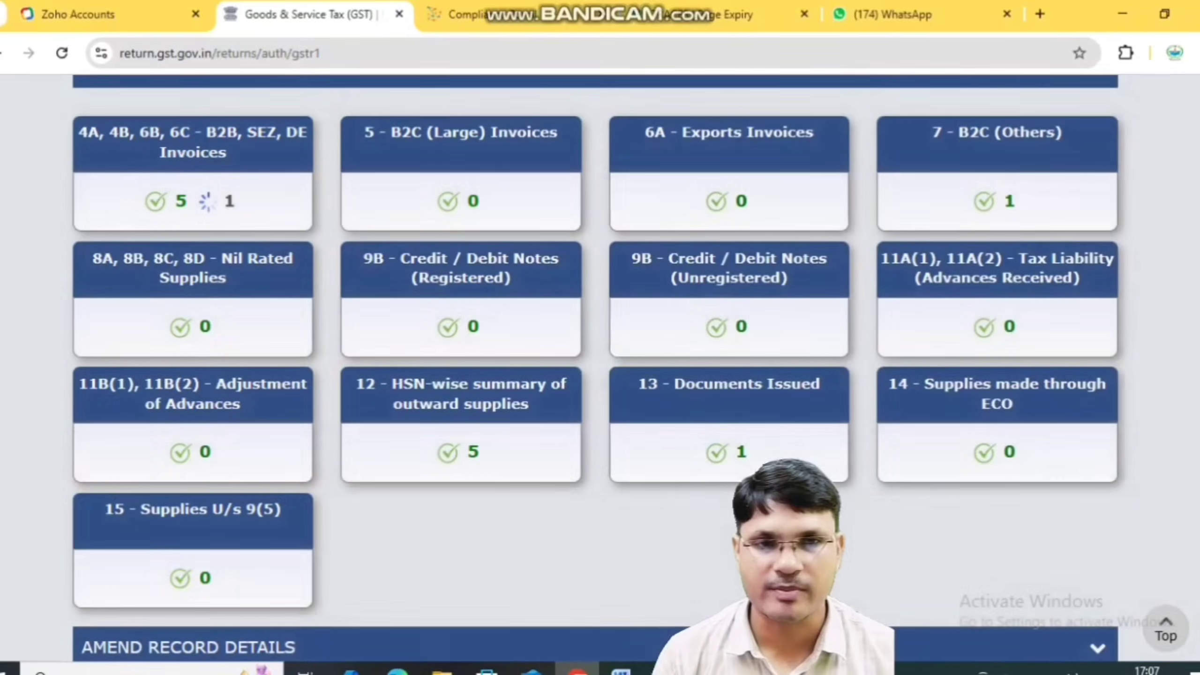
click(997, 146)
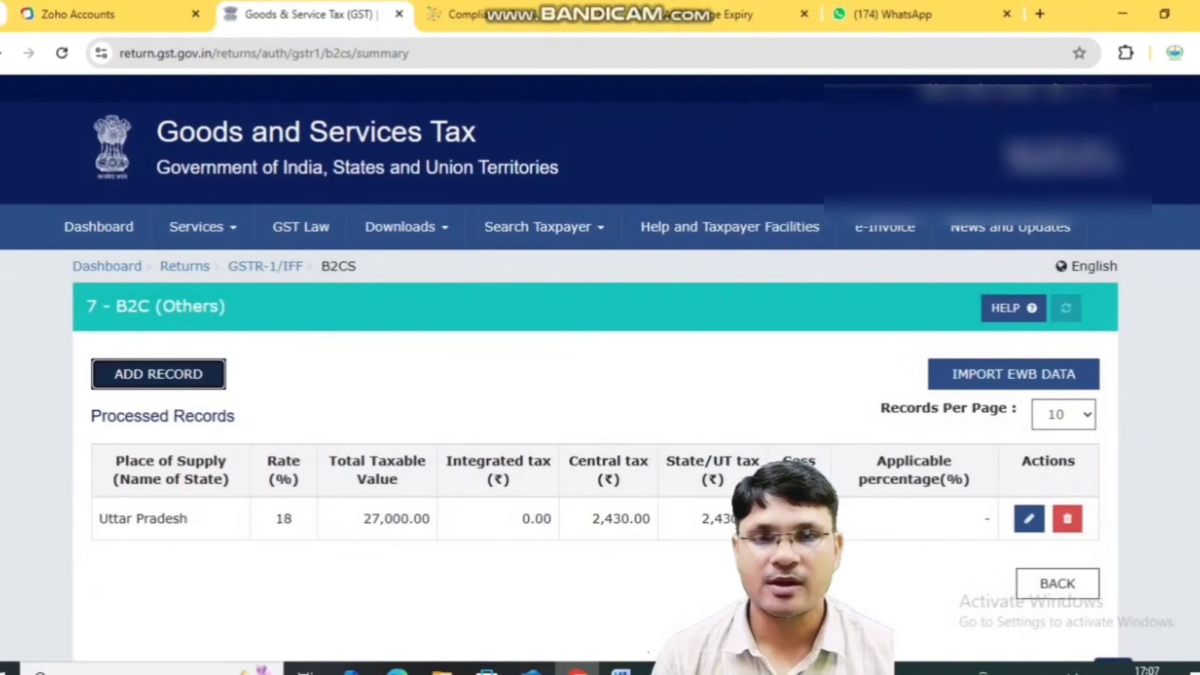
click(158, 374)
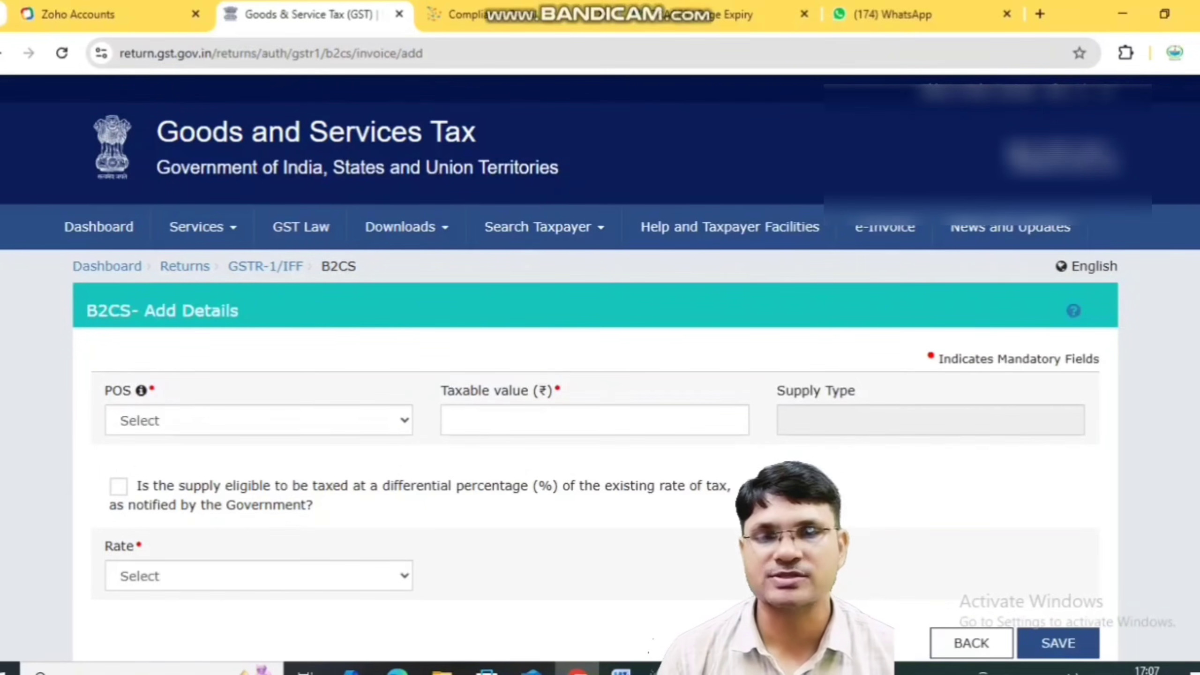
Add and save the B2C (Others) record for Uttar Pradesh at an 18% rate with a taxable value of 27,000
click(259, 576)
click(548, 567)
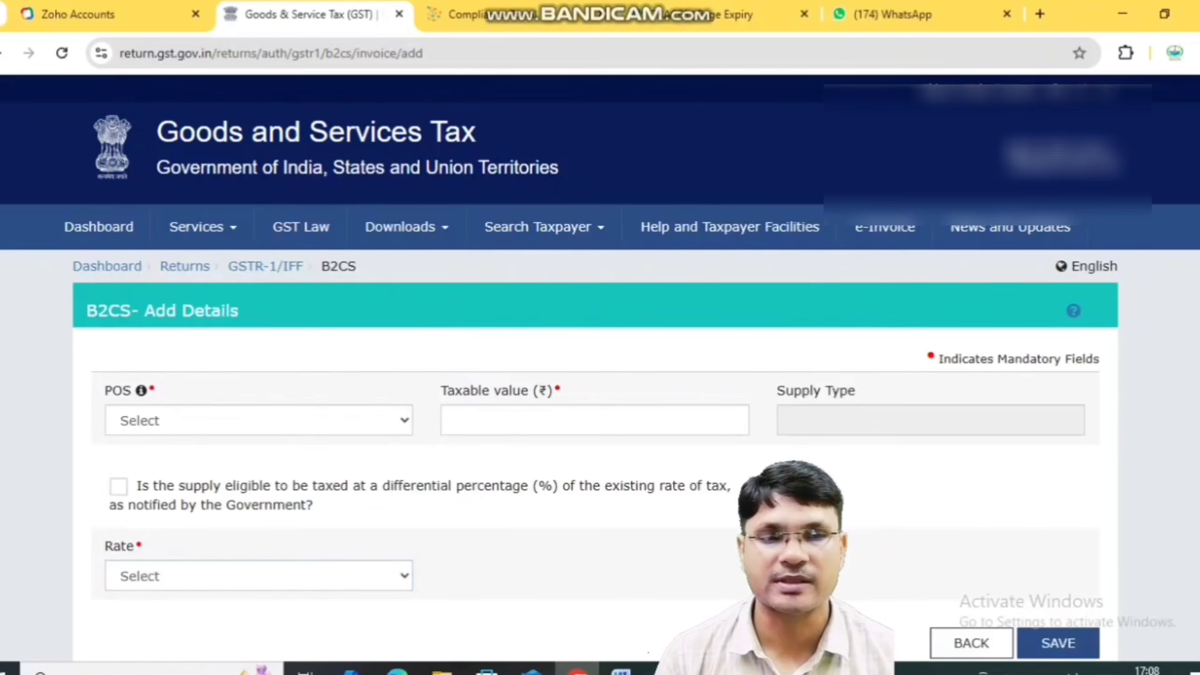
scroll(548, 473, down, 2)
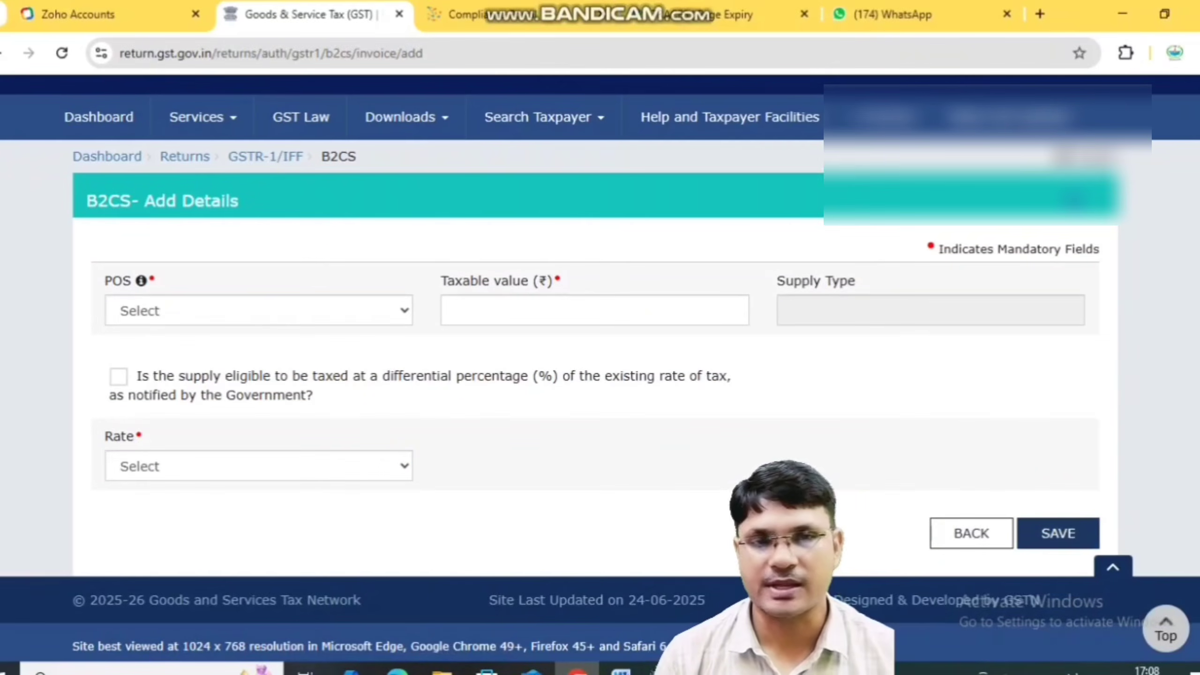
click(1059, 533)
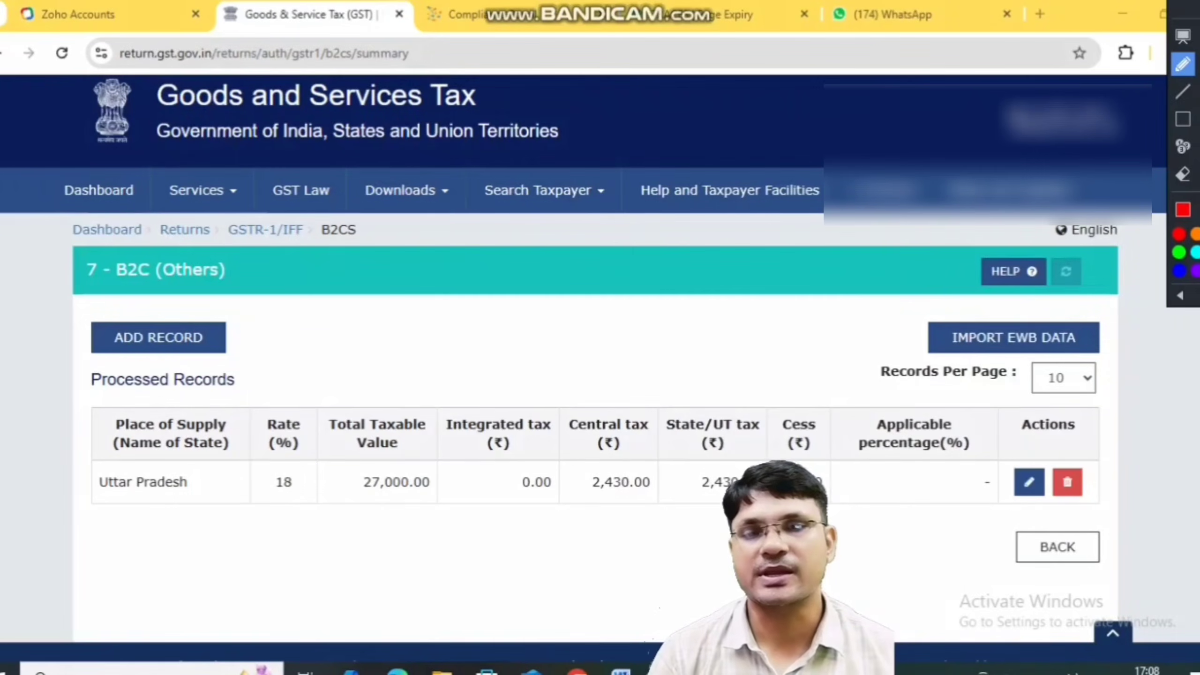
Underline the Uttar Pradesh record in red, clear the mark, and return to the GSTR-1 record tiles
drag(161, 516, 746, 526)
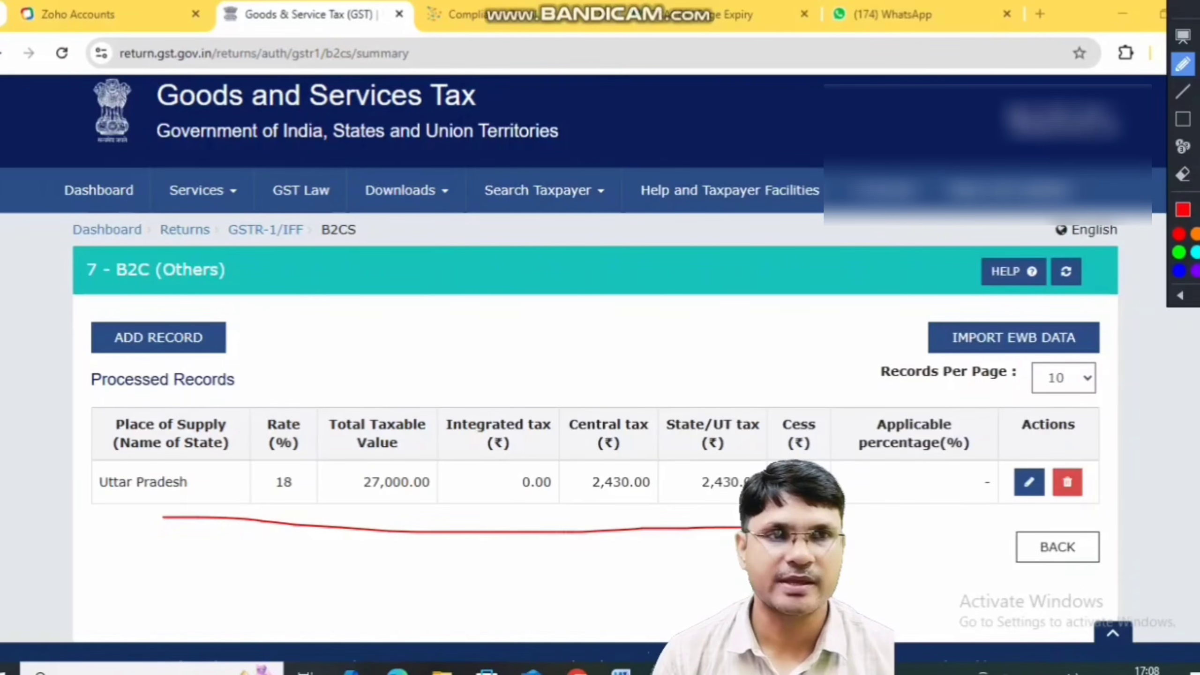
click(1182, 36)
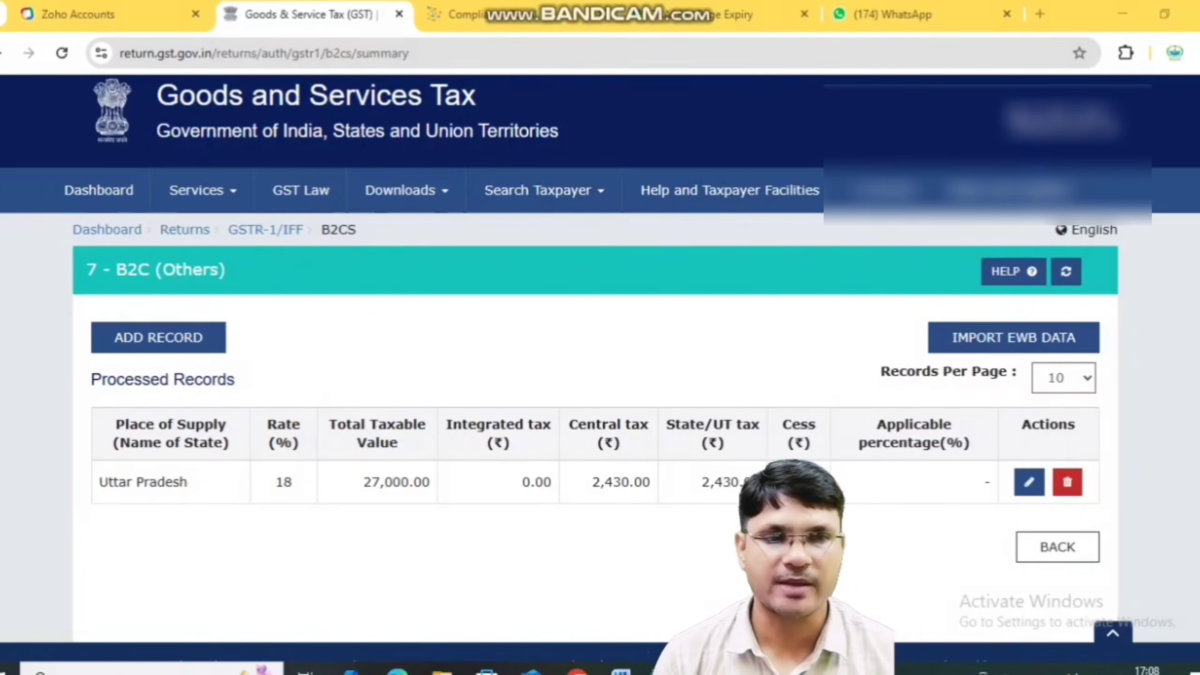
click(1057, 547)
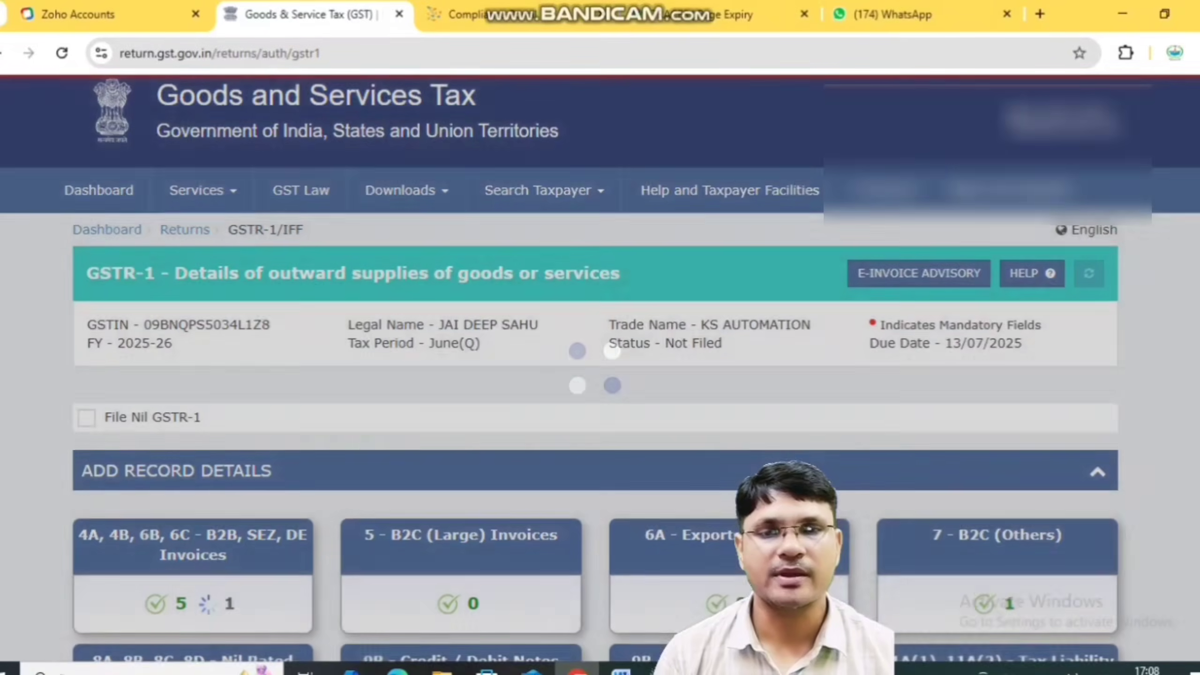
Generate the GSTR-1 summary, refresh its status, and agree to proceed without HSN-wise B2C supplies in Table 12
scroll(600, 369, down, 15)
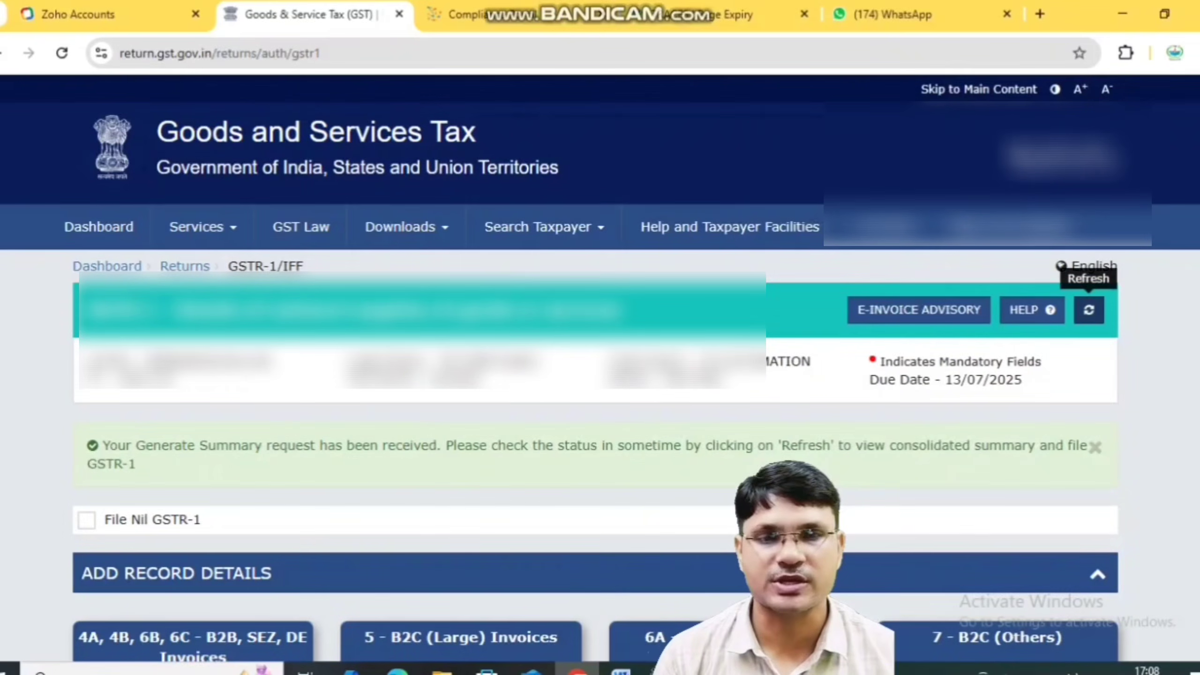
click(1088, 310)
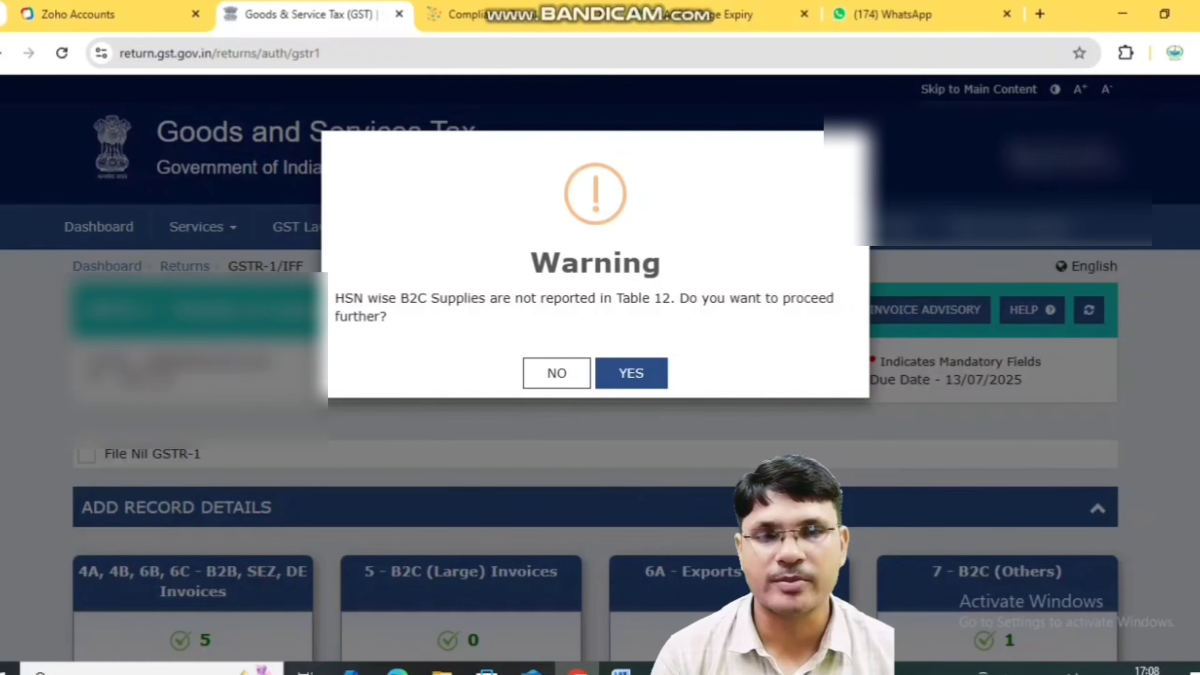
click(632, 373)
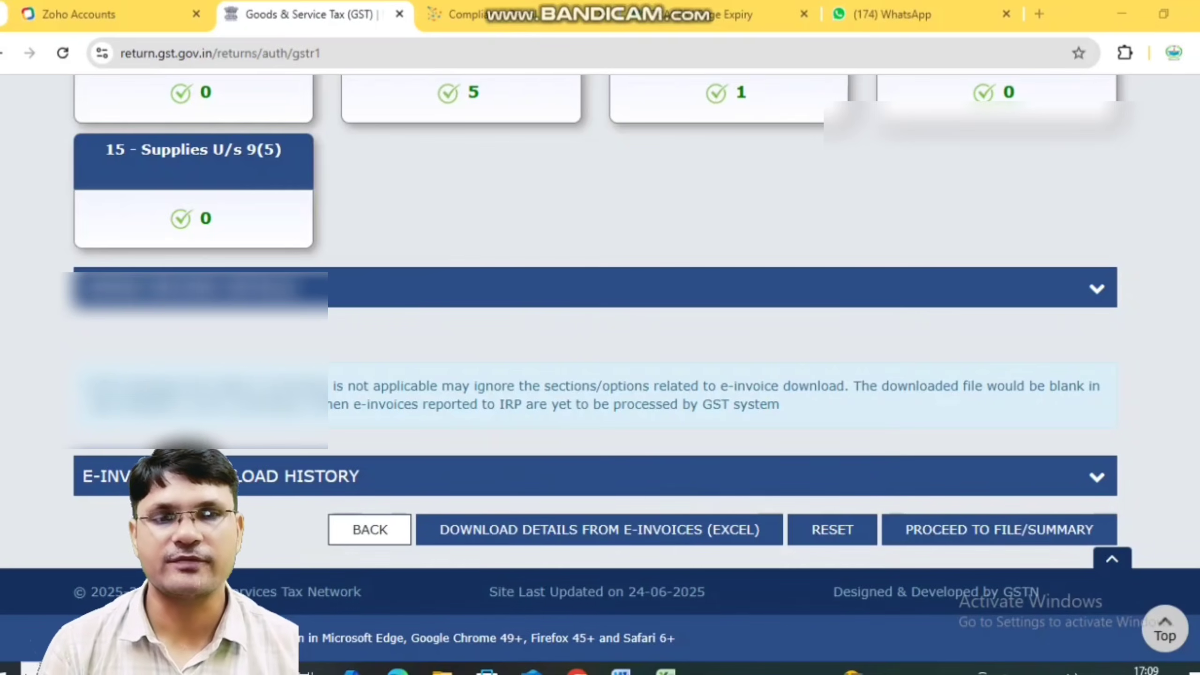
Proceed to the GSTR-1 consolidated summary and review every table down to the total liability row
click(999, 529)
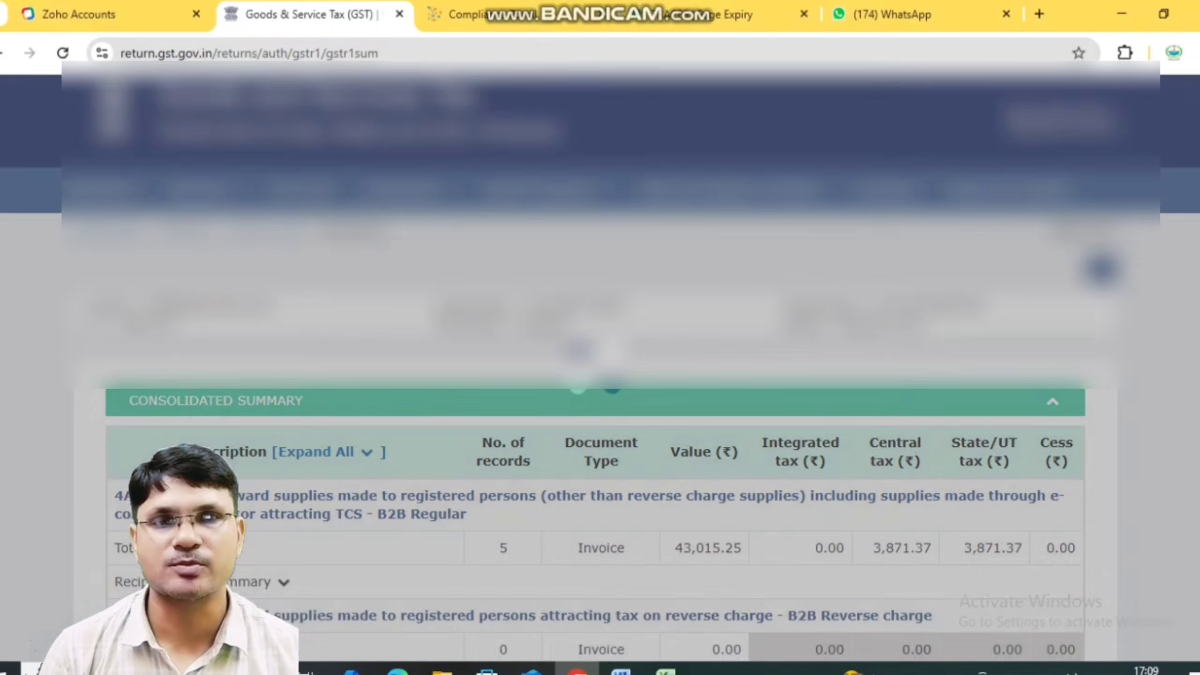
scroll(595, 369, down, 20)
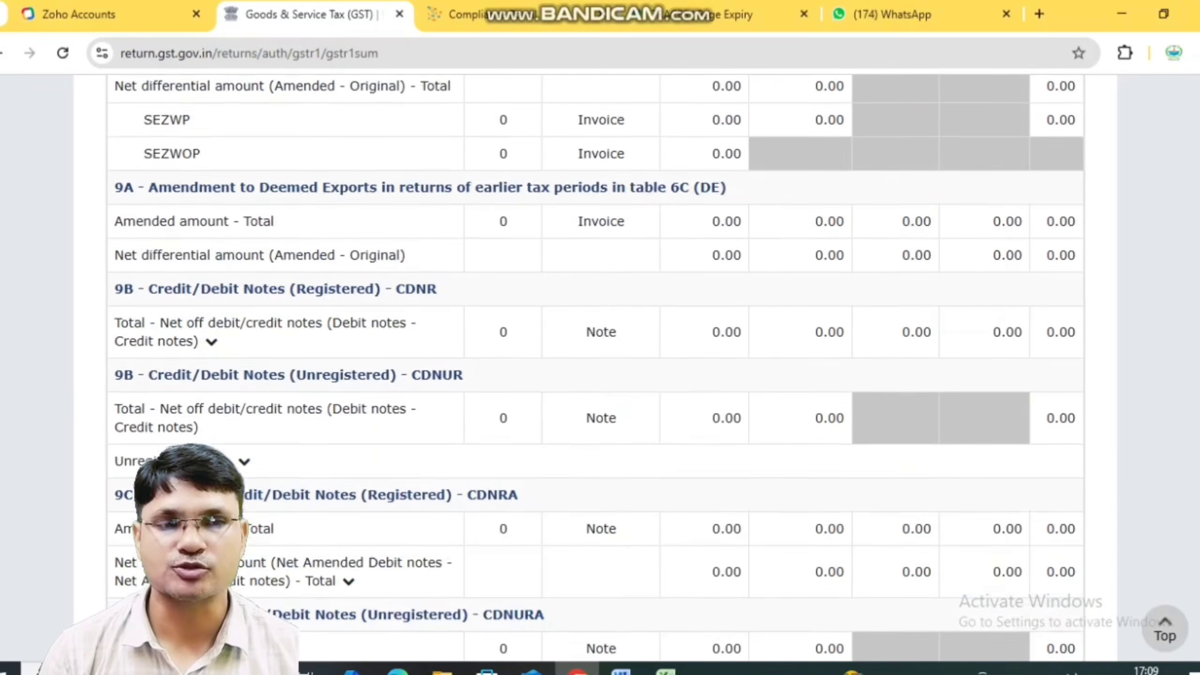
scroll(595, 369, down, 20)
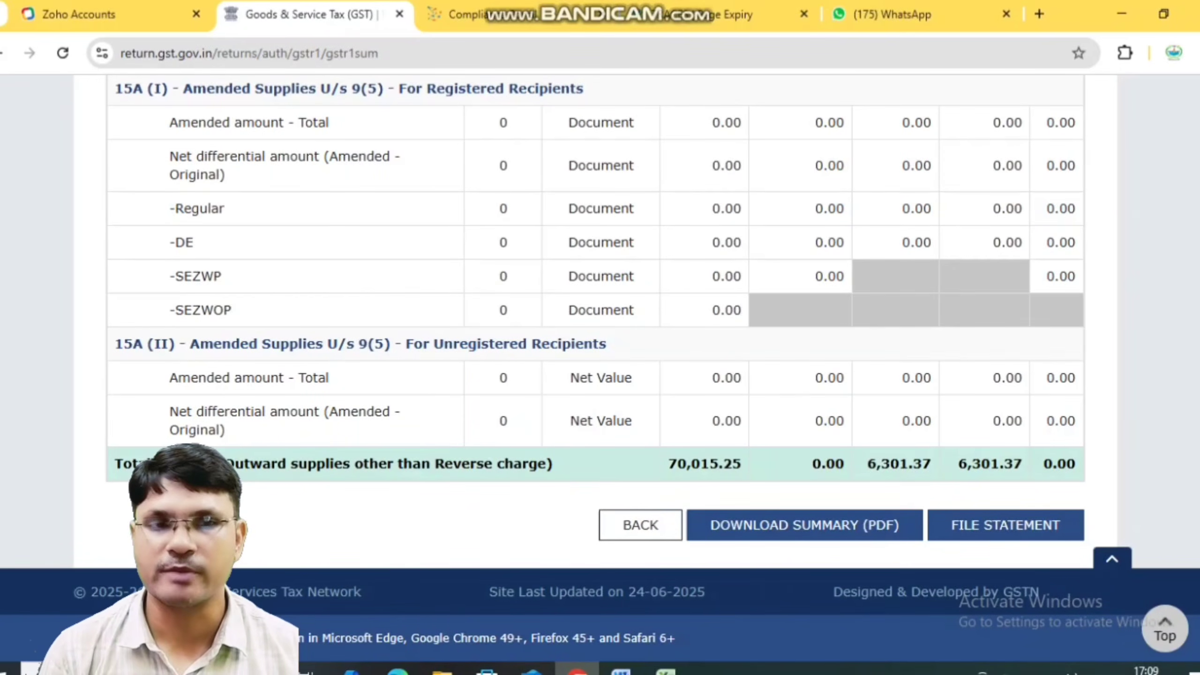
Proceed to file the statement, affirm the declaration, and choose the authorised signatory
click(1006, 525)
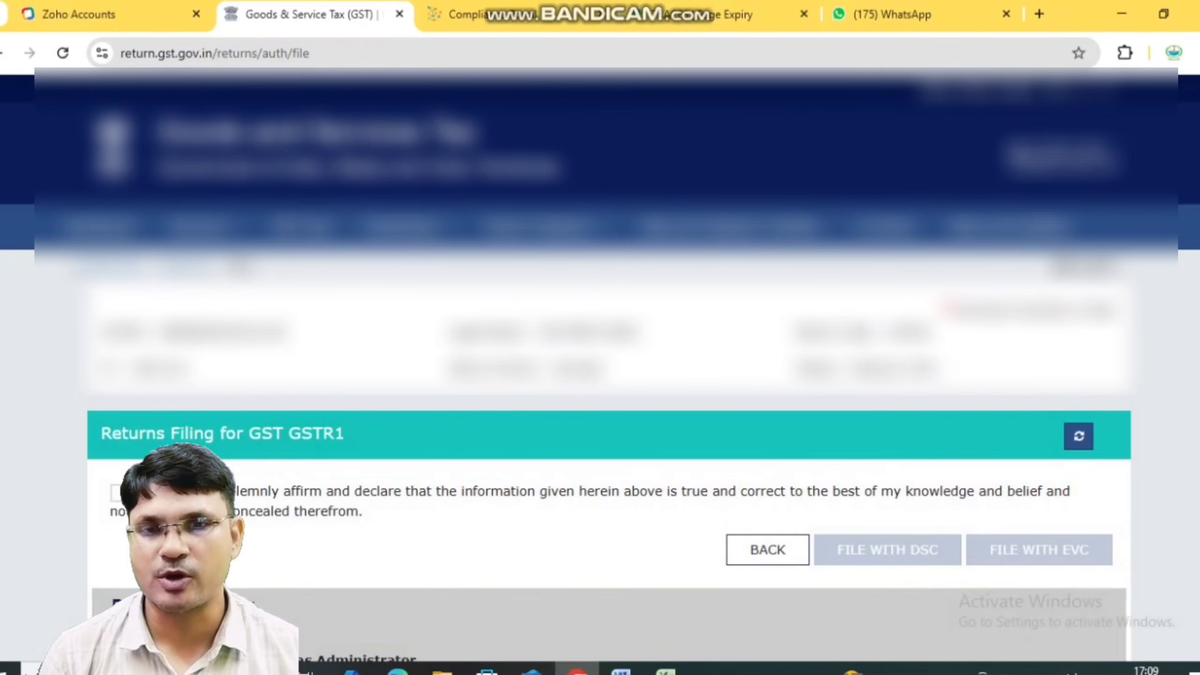
click(118, 493)
click(198, 564)
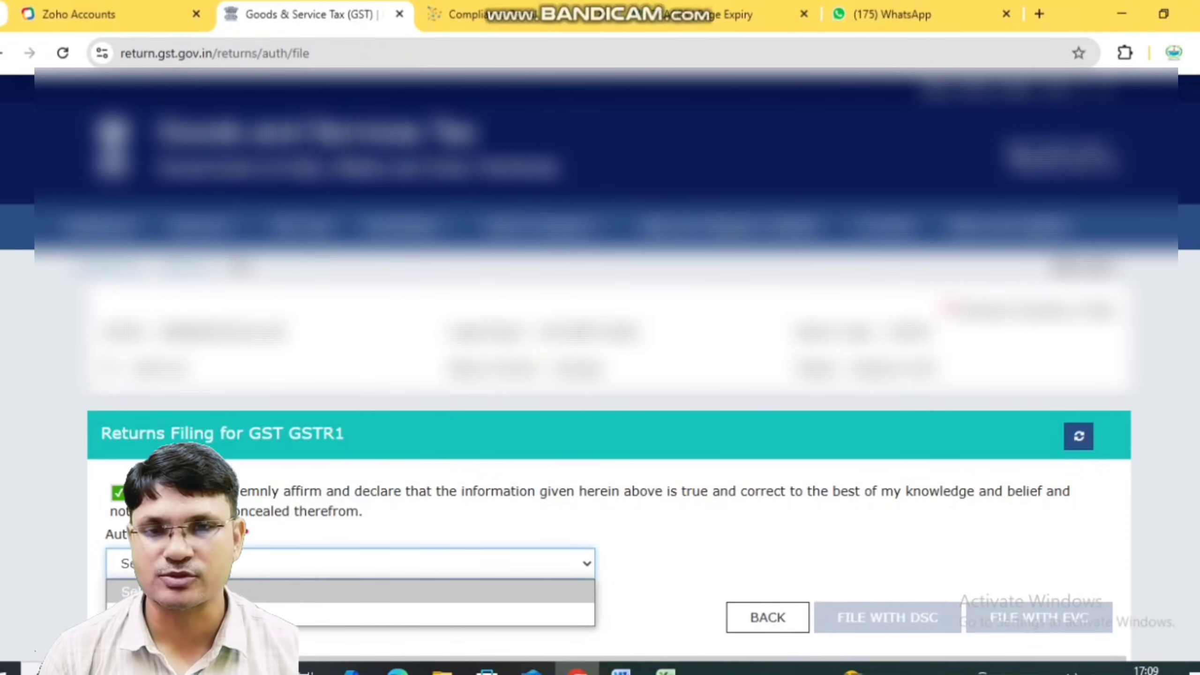
click(199, 614)
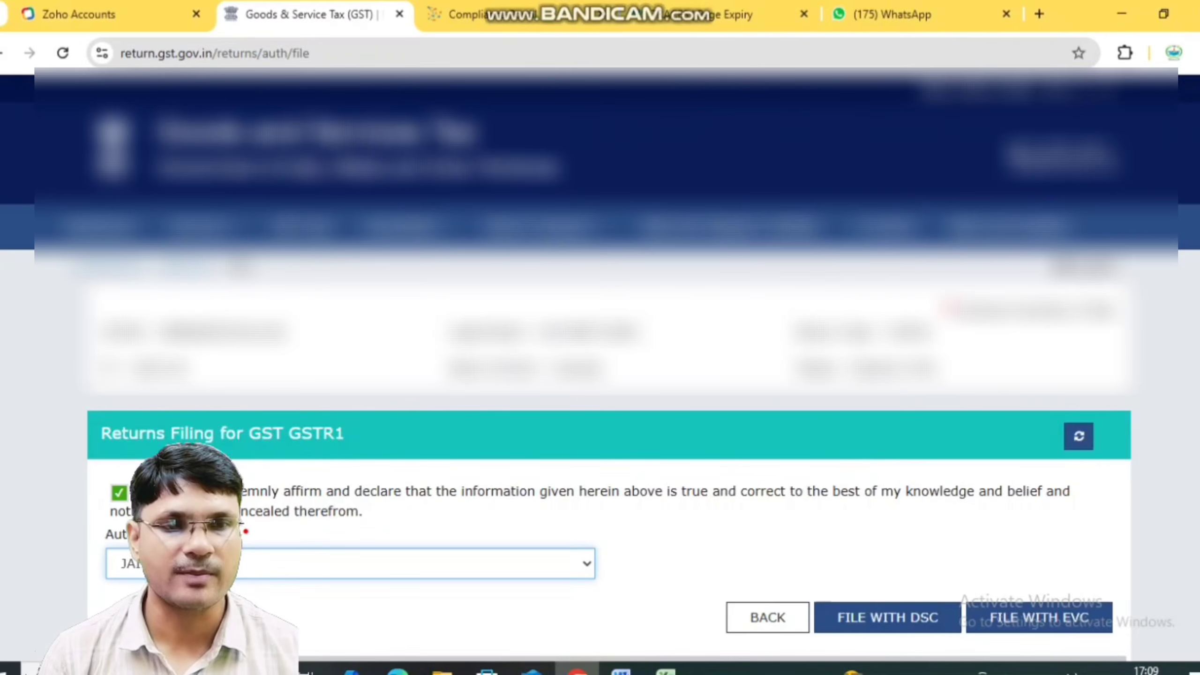
File the GSTR-1 with EVC, entering the one-time password and verifying it
scroll(600, 361, down, 3)
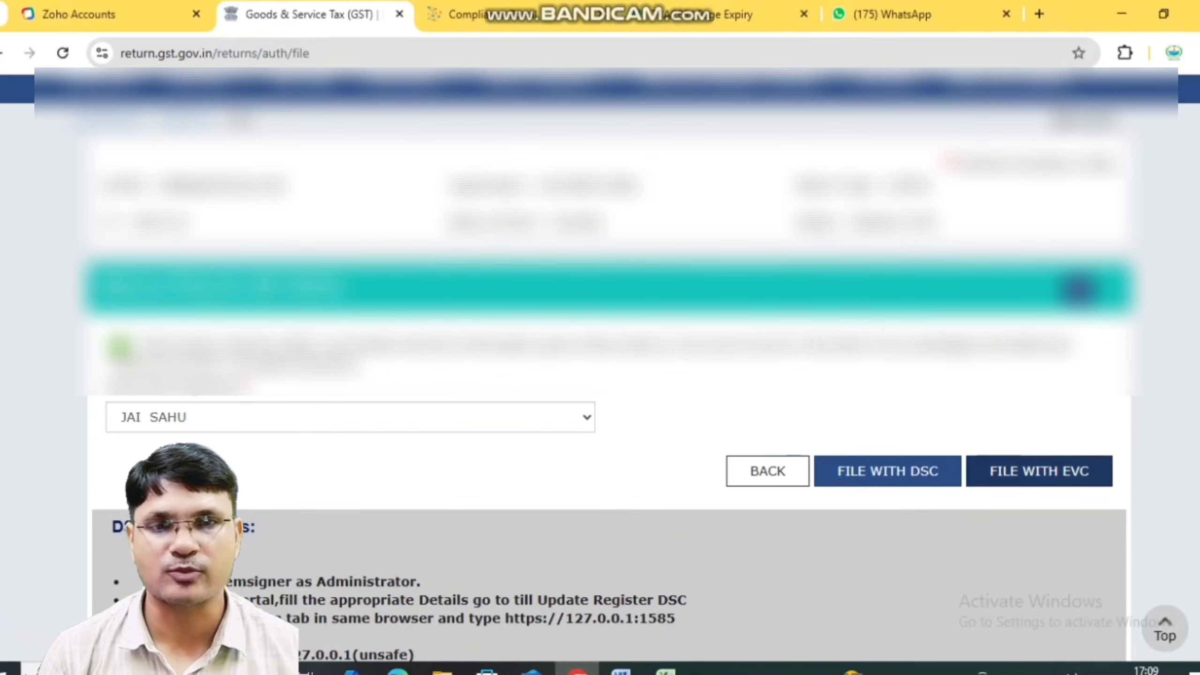
click(1039, 471)
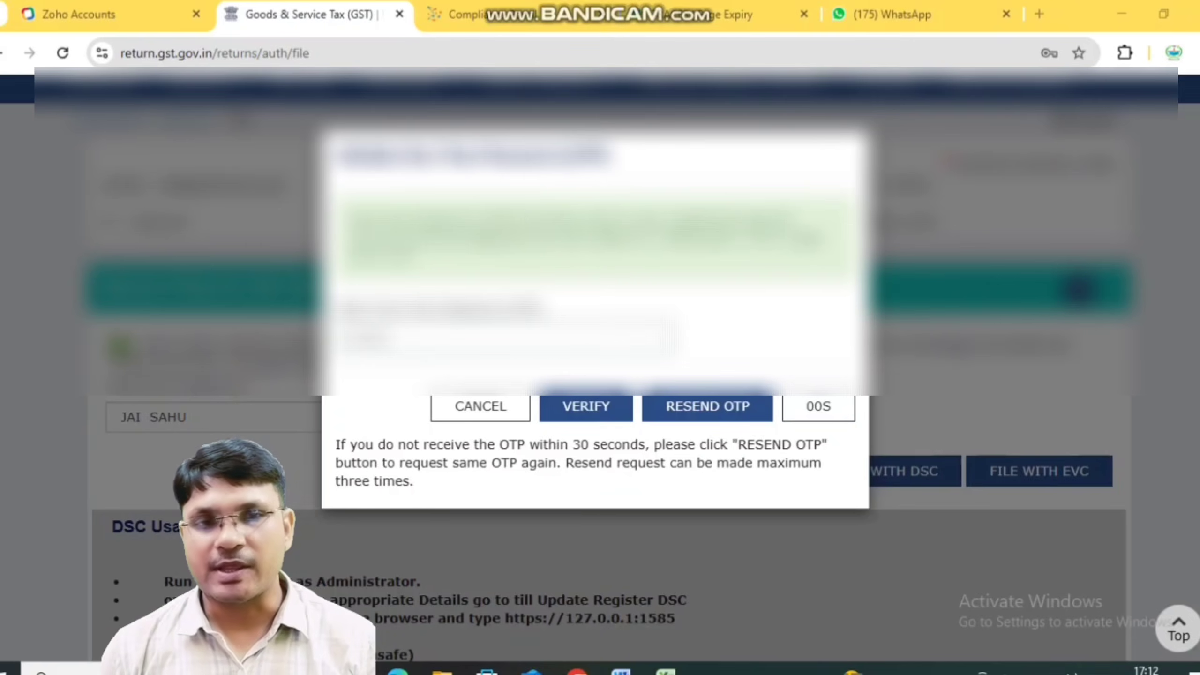
click(585, 406)
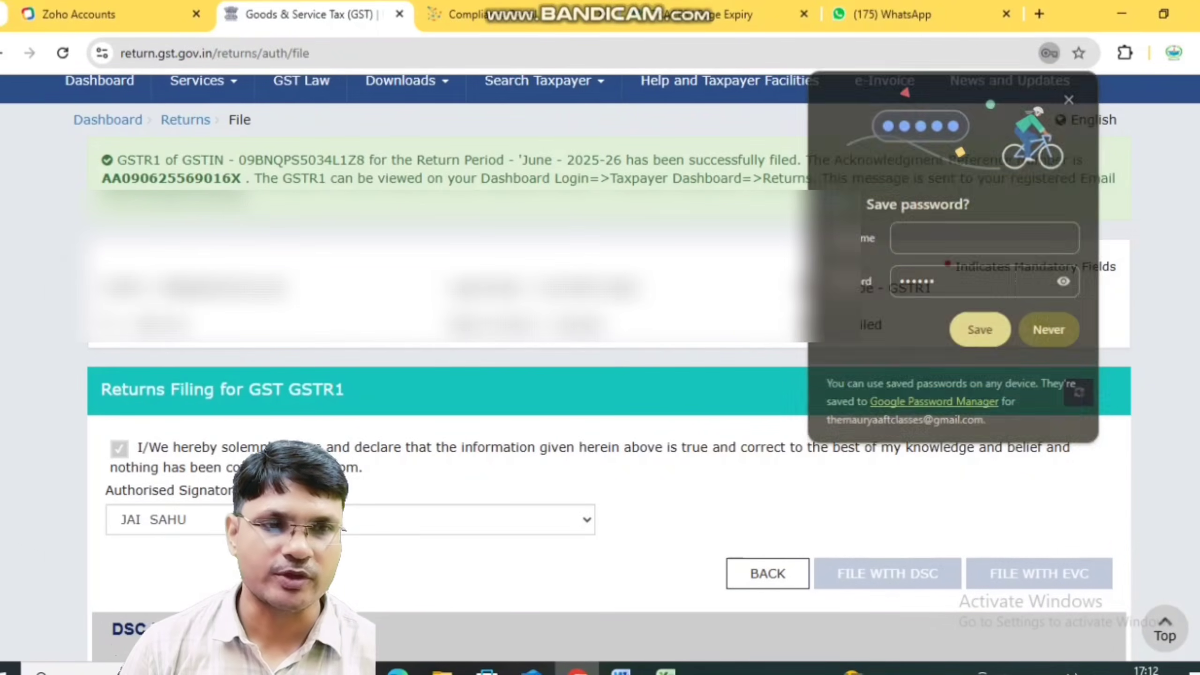
Turn on screen annotation and mark the filing acknowledgement message in red
key(ctrl+alt+d)
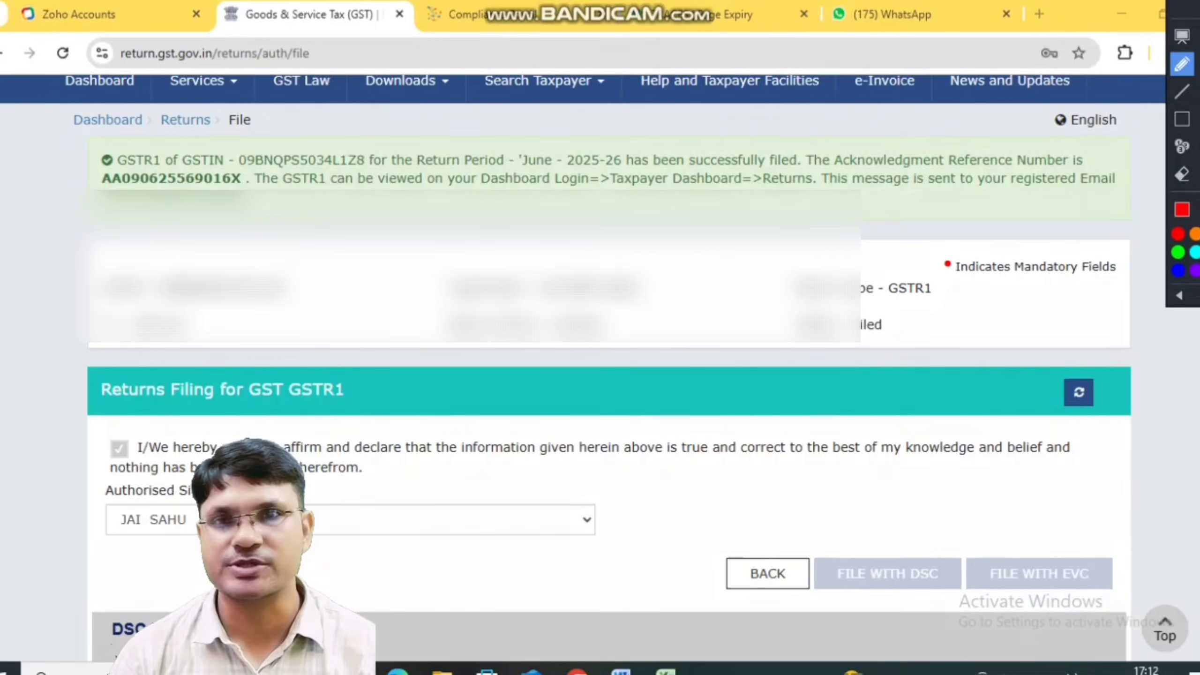
drag(62, 214, 260, 212)
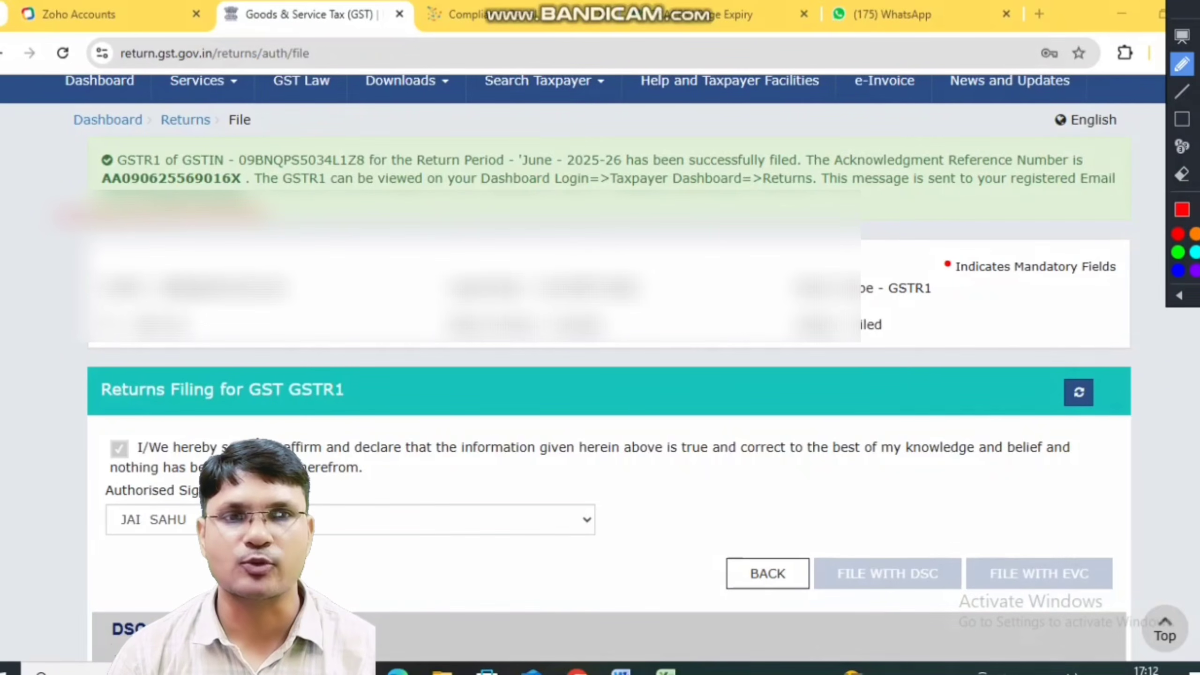
drag(836, 172, 880, 171)
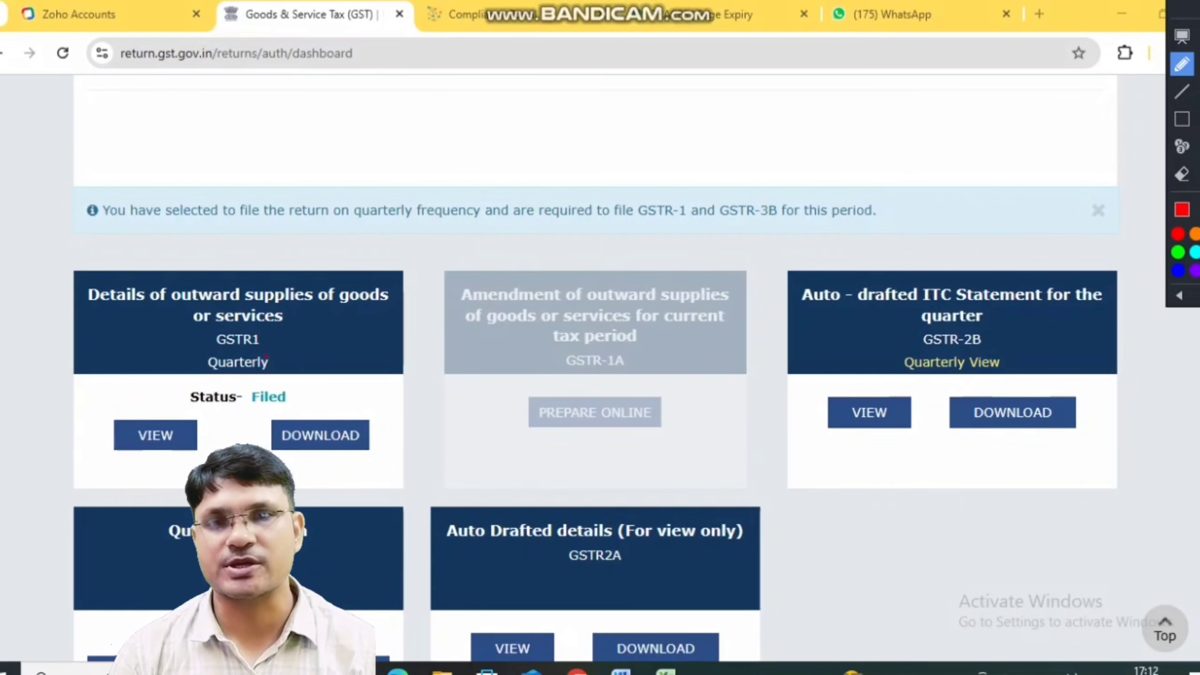
On the returns dashboard, draw a red tick on the quarterly GSTR1 tile and circle its Filed status
drag(264, 357, 332, 311)
mouse_move(305, 381)
mouse_down()
mouse_move(246, 399)
mouse_move(302, 387)
mouse_up()
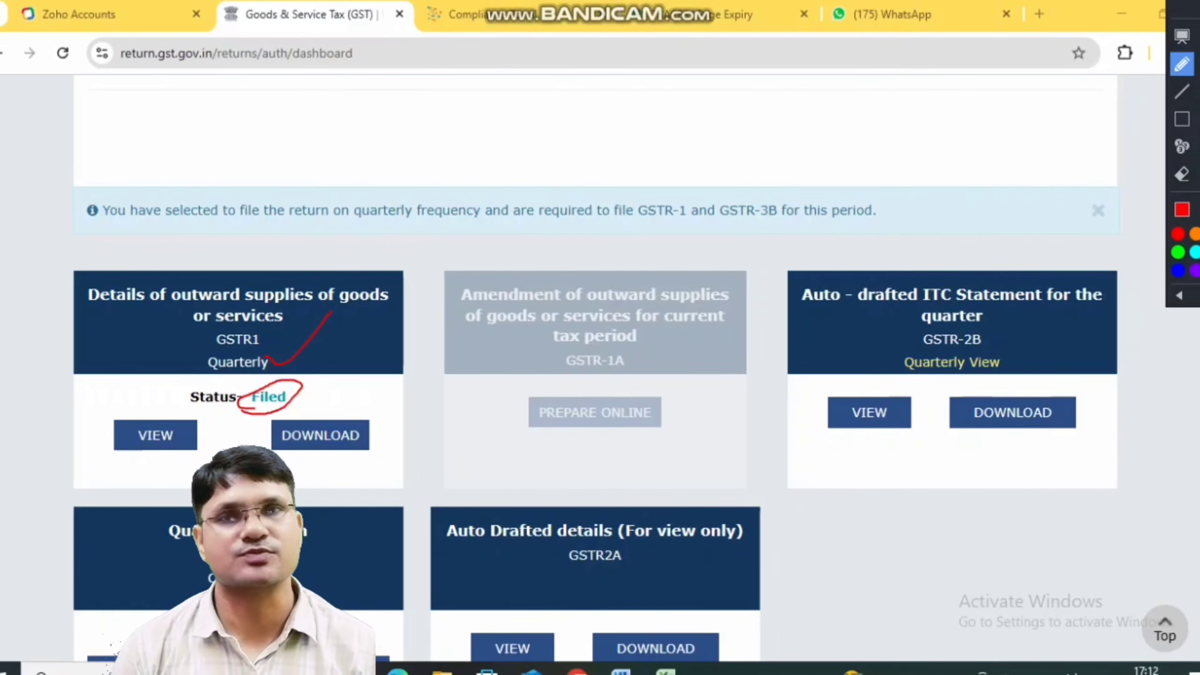